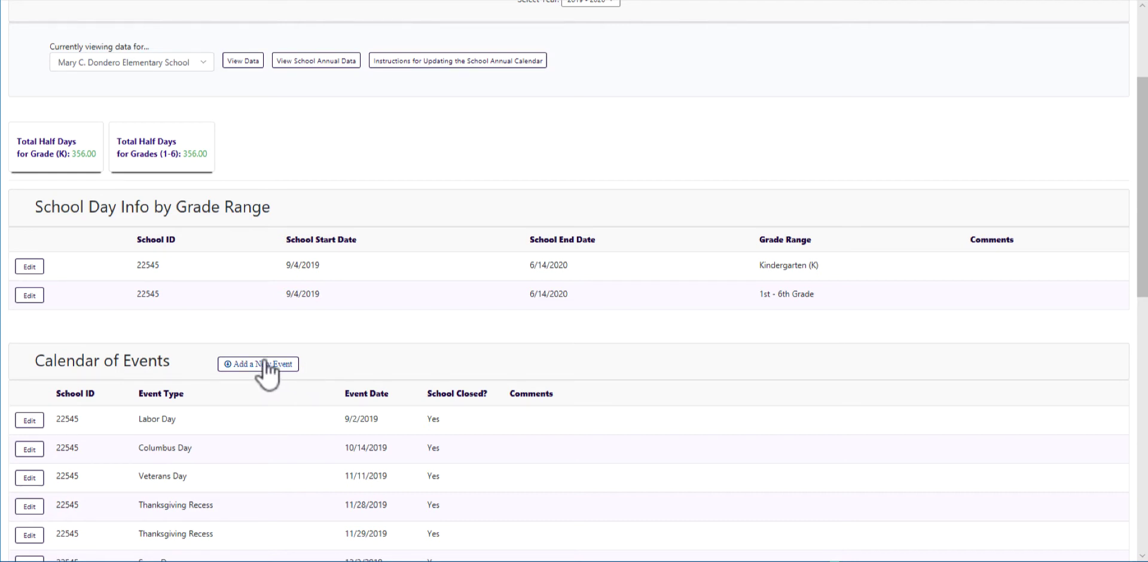
# Start a new calendar event for Mary C. Dondero Elementary School with type Maintenance Emergency and date 10/15/2019.
pyautogui.click(265, 363)
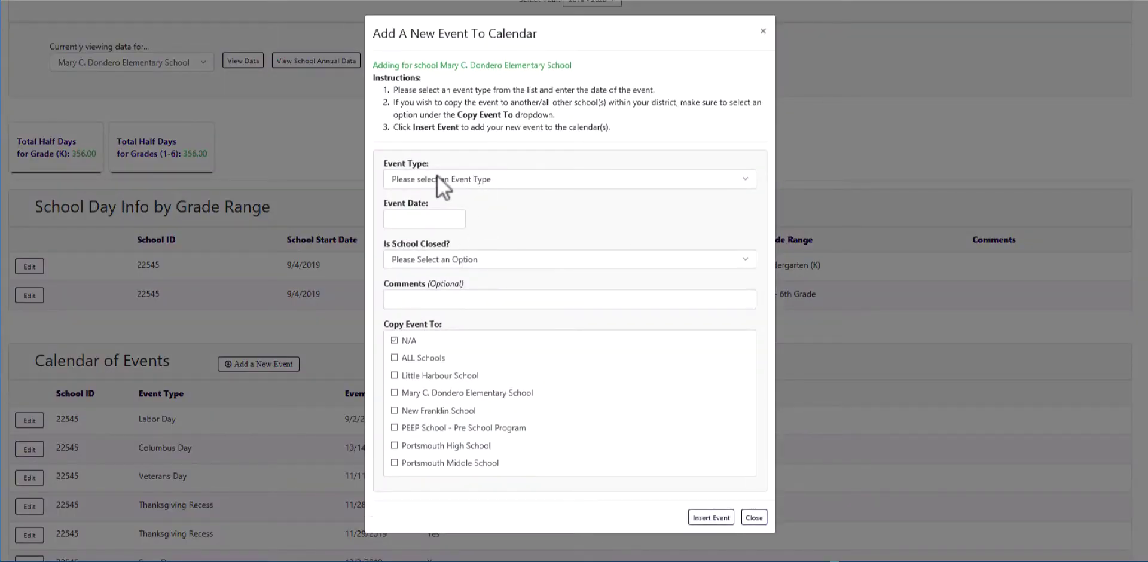
pyautogui.click(436, 174)
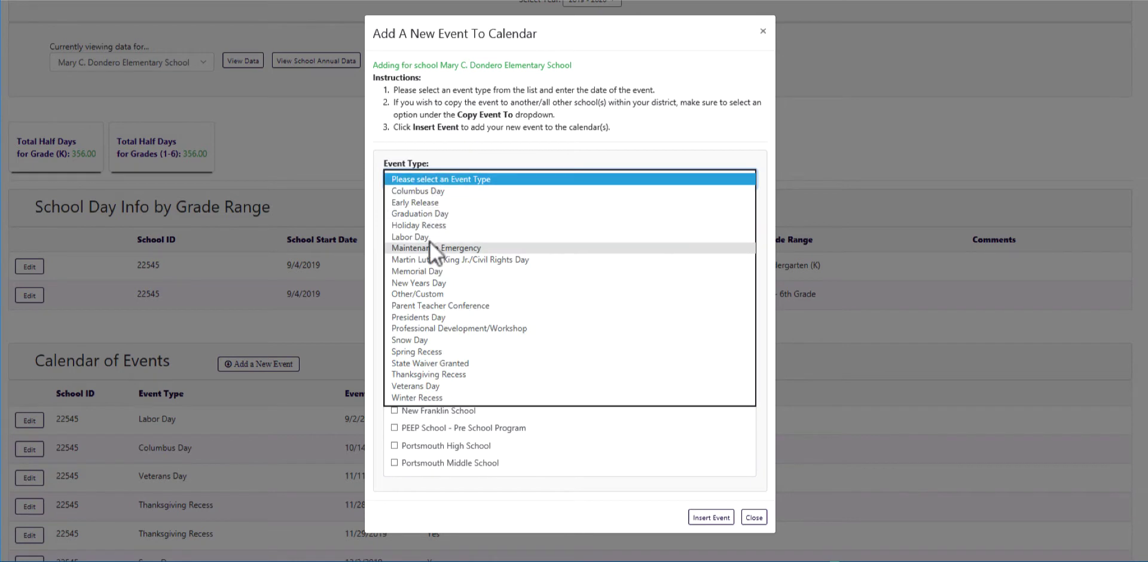
pyautogui.click(430, 244)
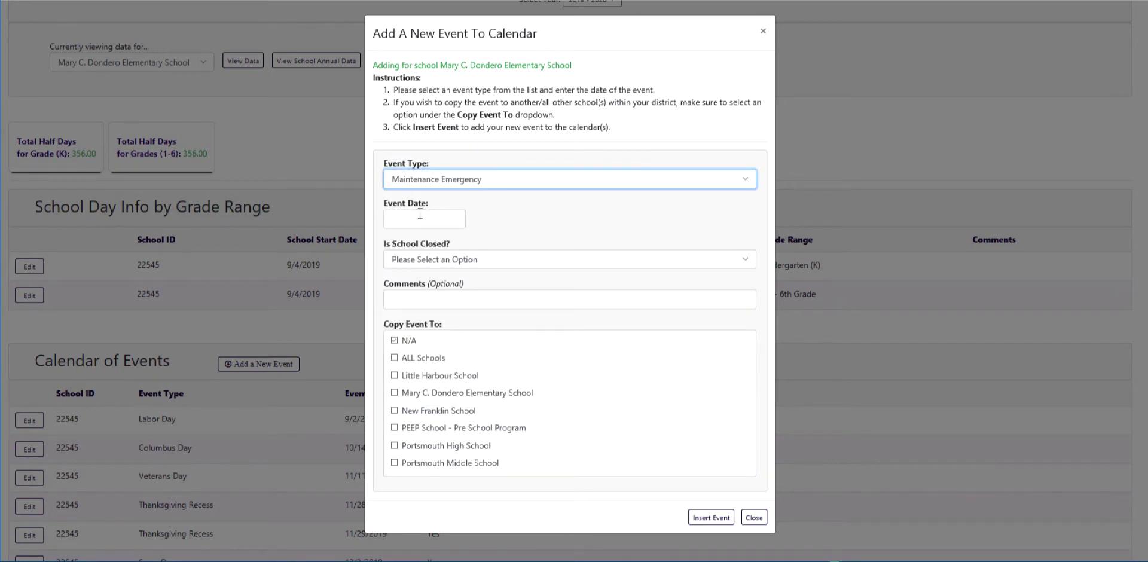
pyautogui.click(420, 216)
pyautogui.click(414, 234)
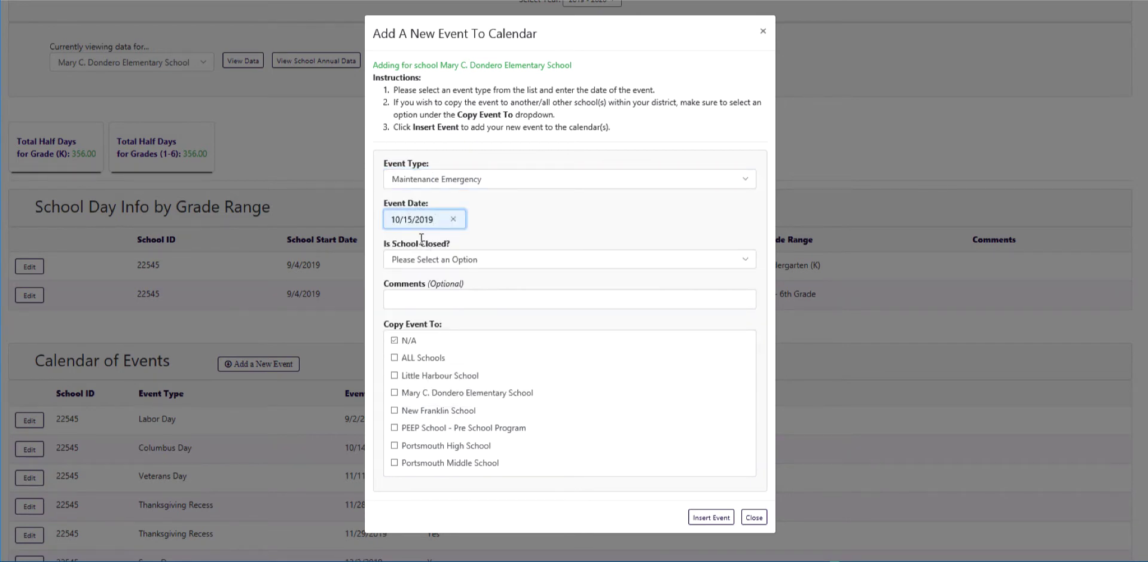
# Mark the school as closed for the event and enter the comment "emergency repair".
pyautogui.click(426, 253)
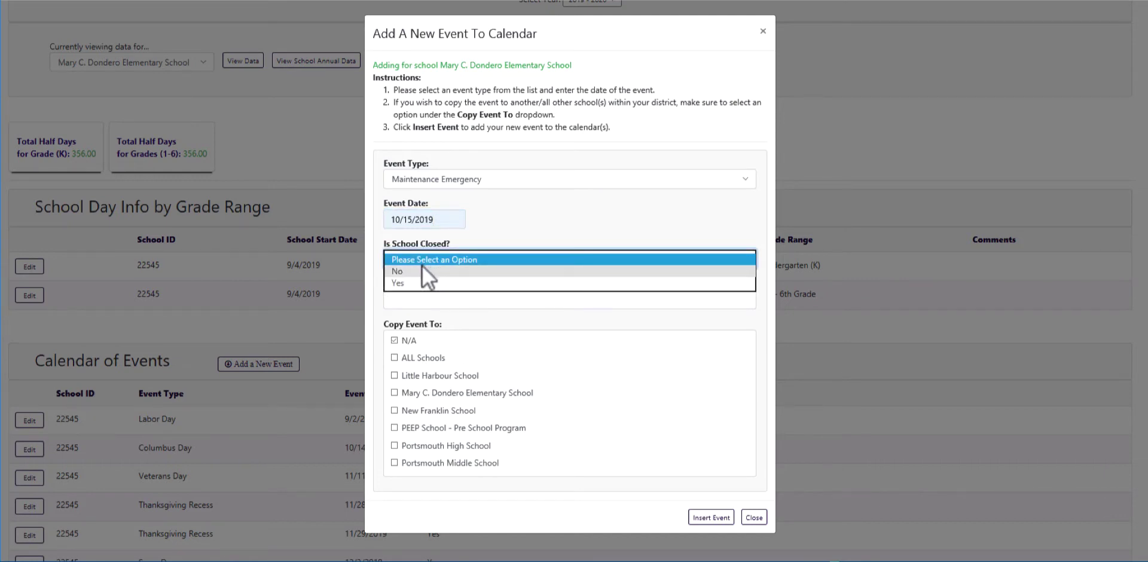
pyautogui.click(421, 281)
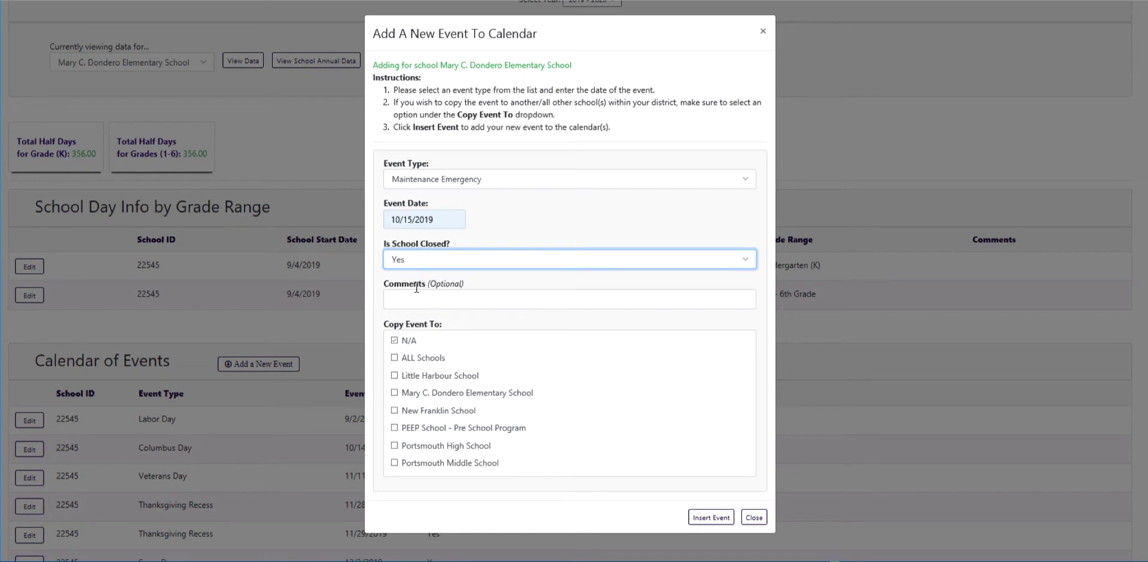
pyautogui.click(405, 295)
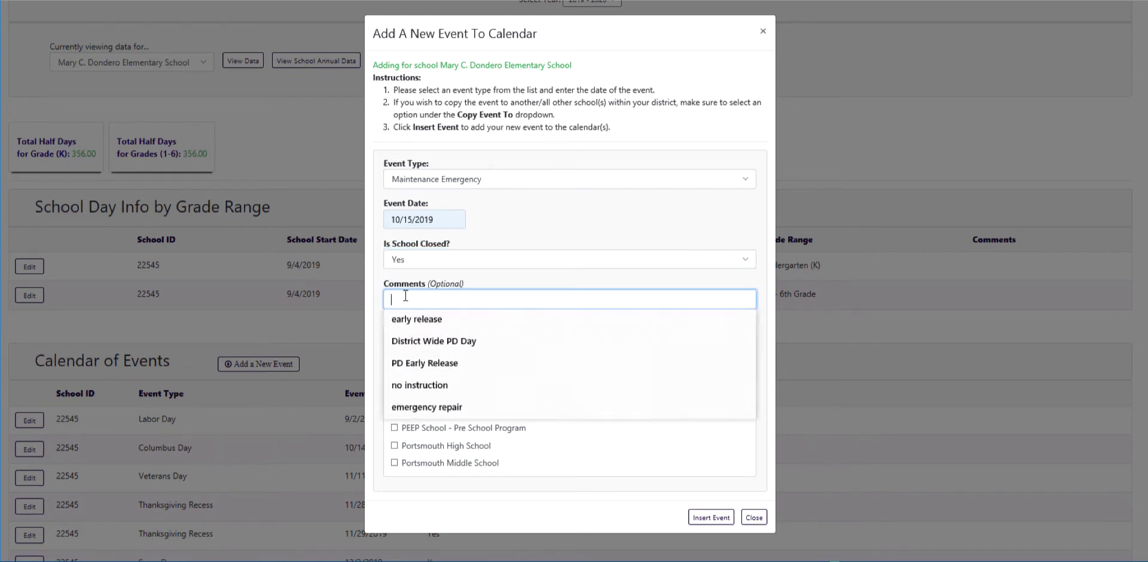
pyautogui.write('emergency repair')
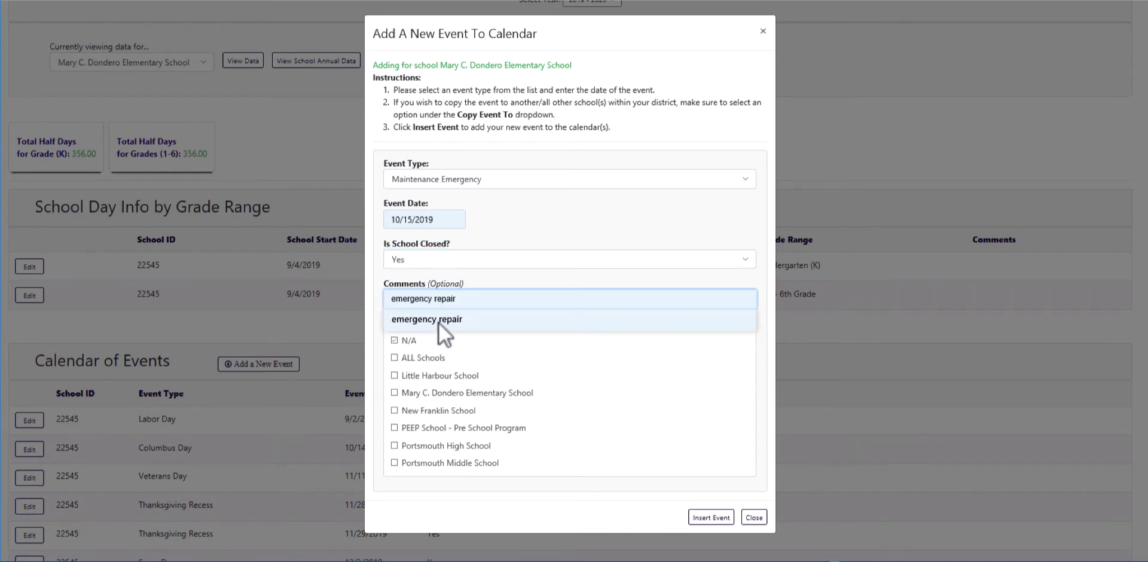
pyautogui.click(439, 320)
# Set the event to be copied to Mary C. Dondero Elementary School and insert it into the calendar.
pyautogui.click(391, 385)
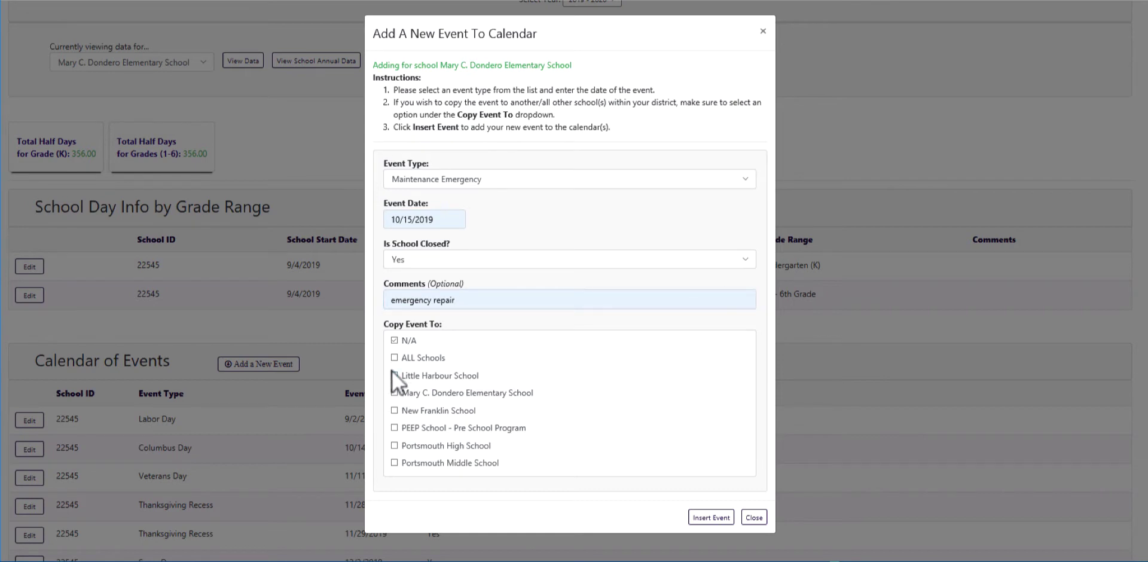
pyautogui.click(393, 391)
pyautogui.click(711, 518)
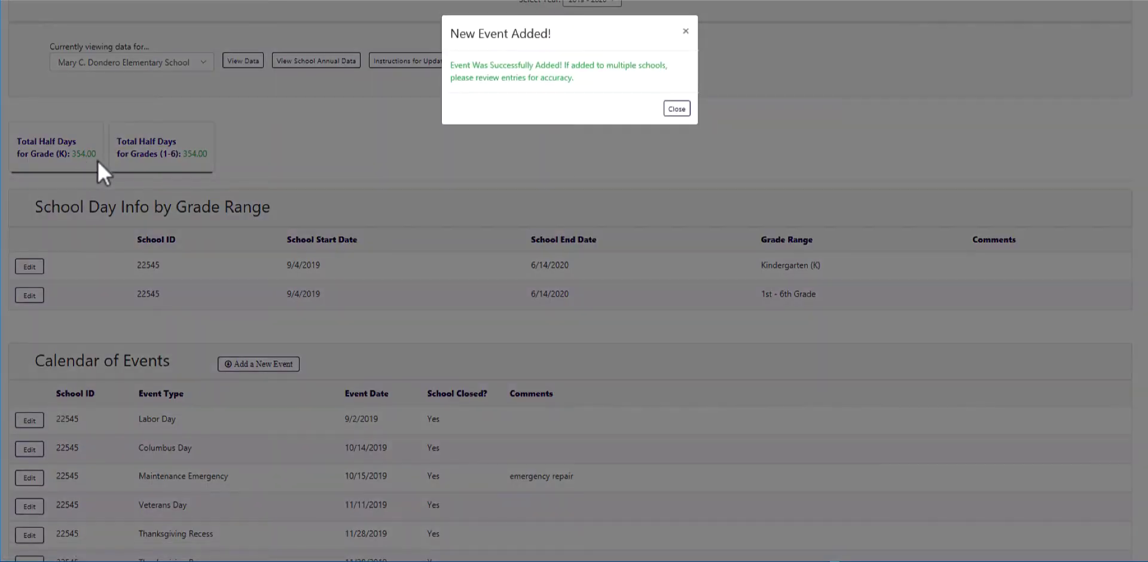
pyautogui.click(676, 108)
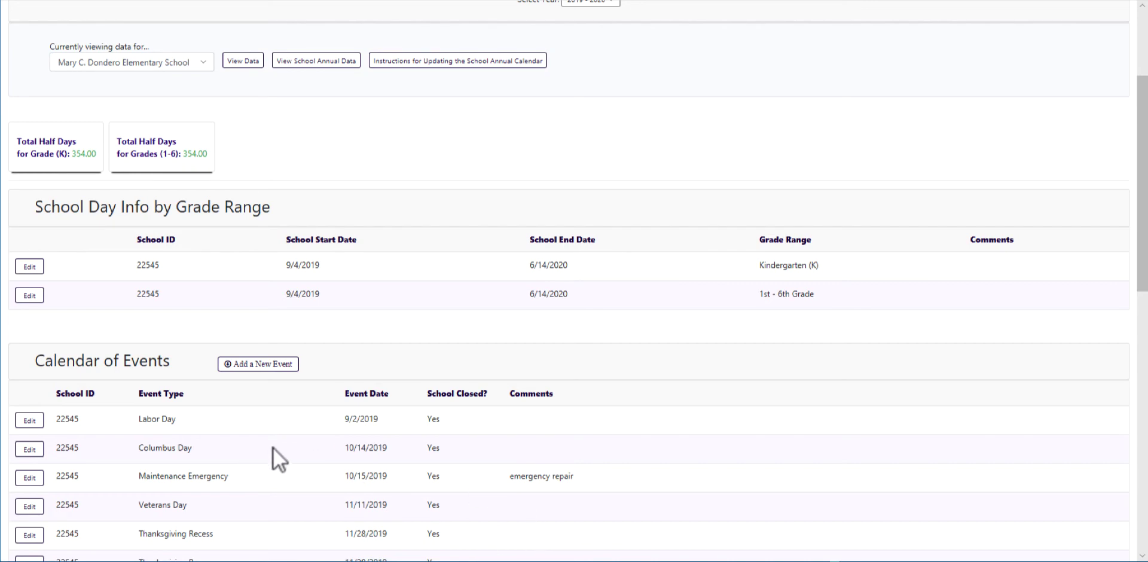
# Change School Closed to No for the 10/15/2019 Maintenance Emergency event and save the entry.
pyautogui.click(27, 478)
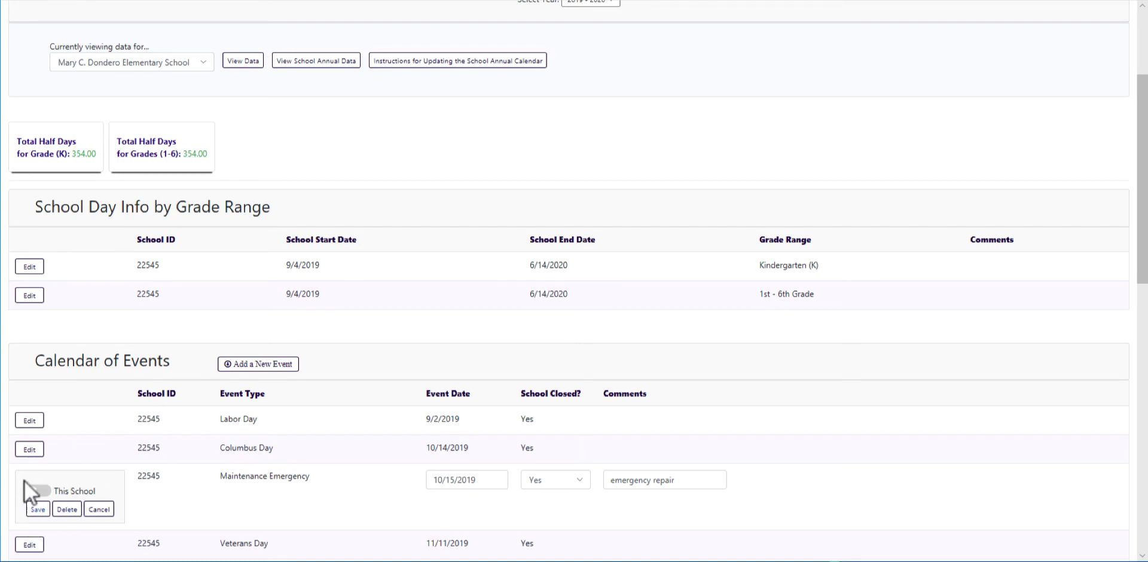
pyautogui.click(544, 476)
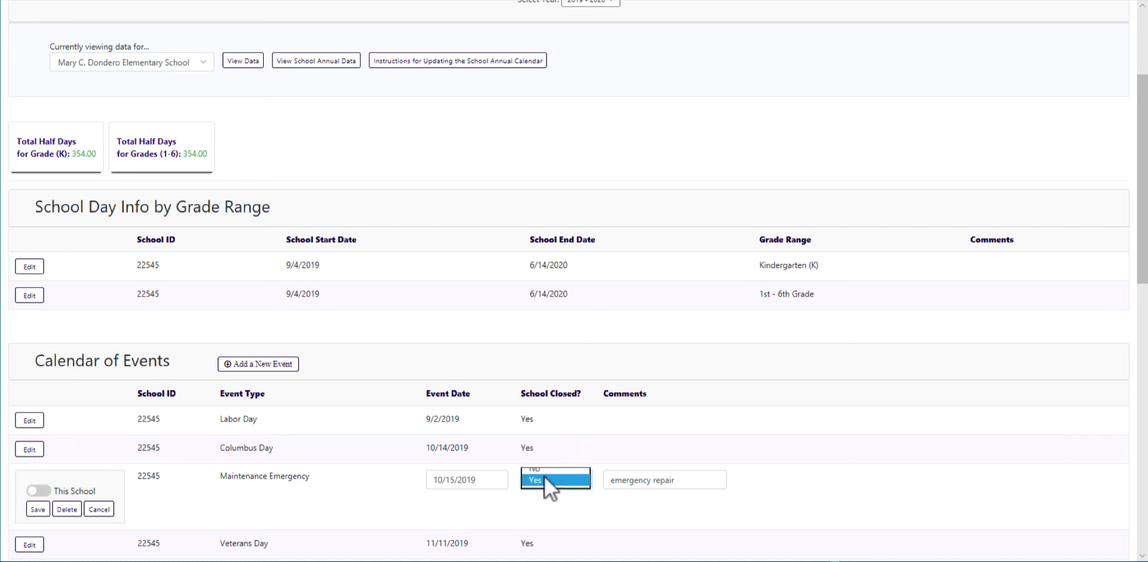
pyautogui.click(544, 460)
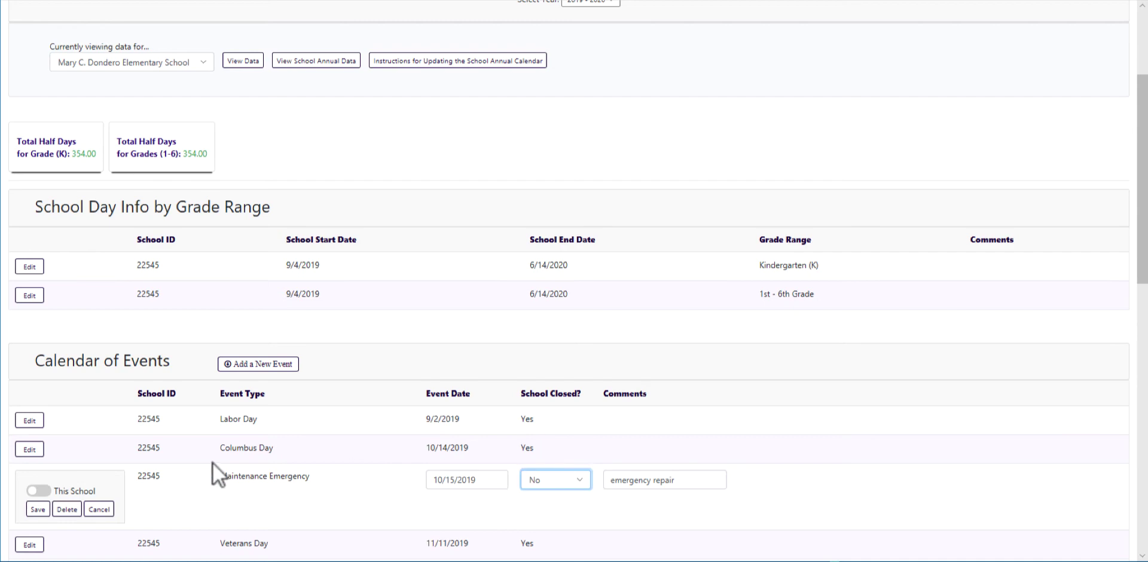
pyautogui.click(35, 508)
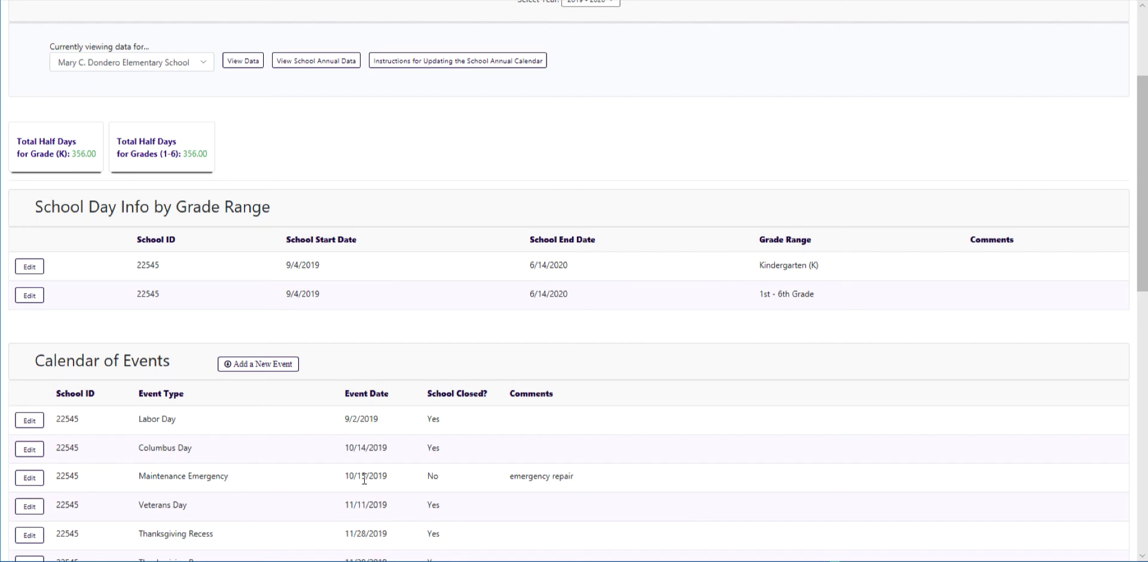
# Open the 2019 - 2020 annual calendar for New Franklin School from the School Annual Data list.
pyautogui.click(313, 62)
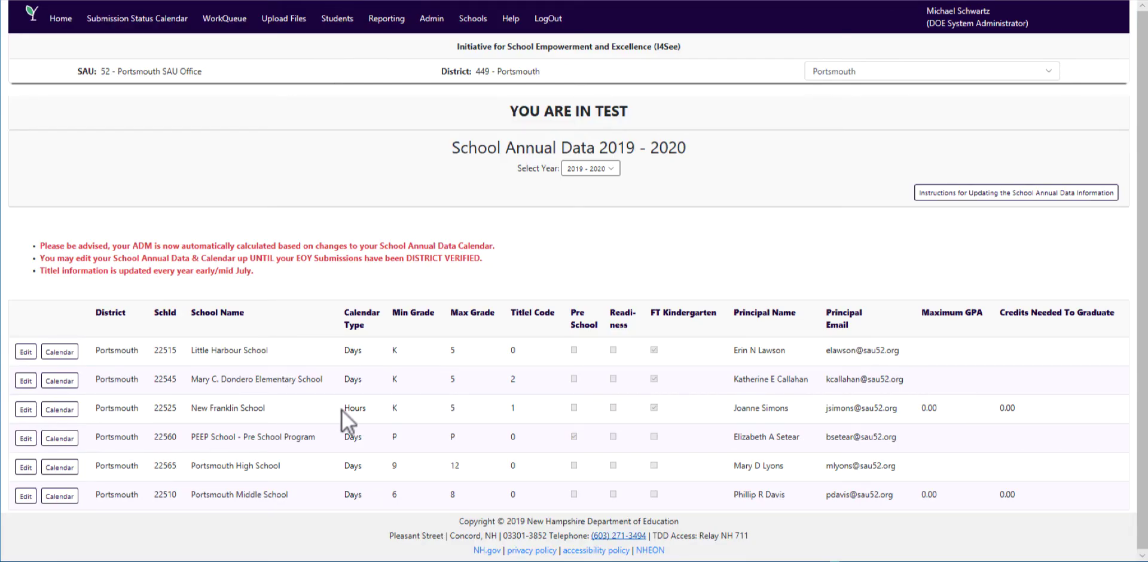
pyautogui.click(46, 417)
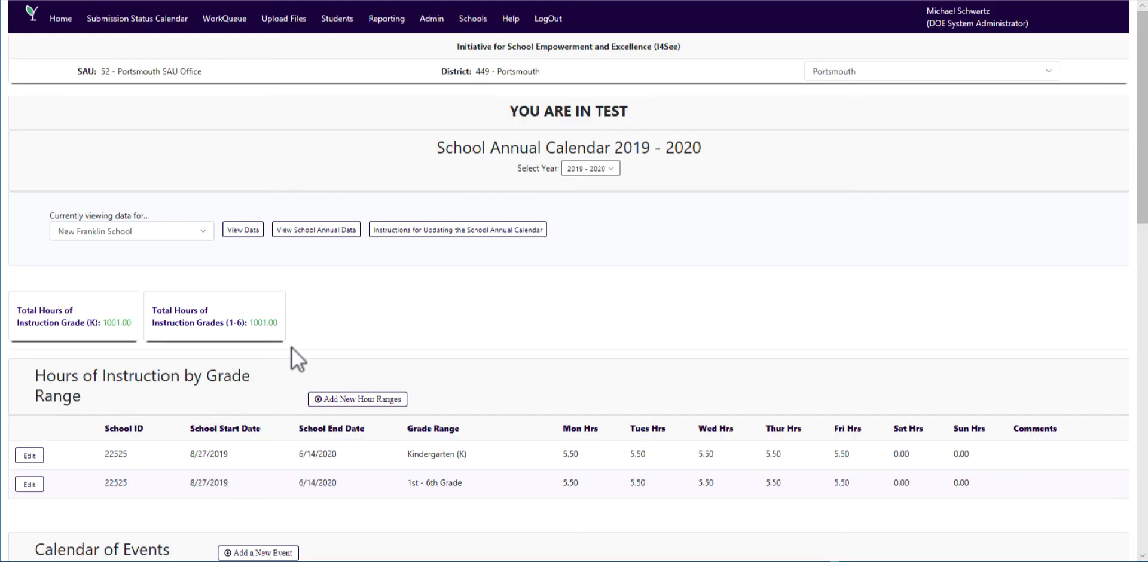
pyautogui.scroll(-7, 292, 348)
pyautogui.scroll(3, 264, 166)
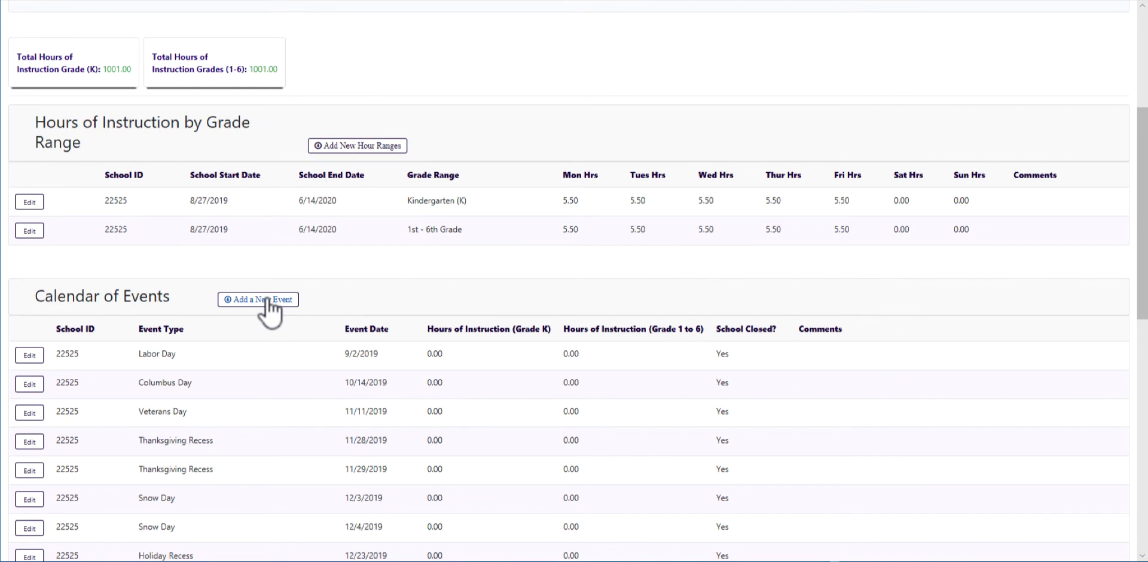
# Start a new event for New Franklin School with type Professional Development/Workshop and date 10/15/2019.
pyautogui.click(268, 301)
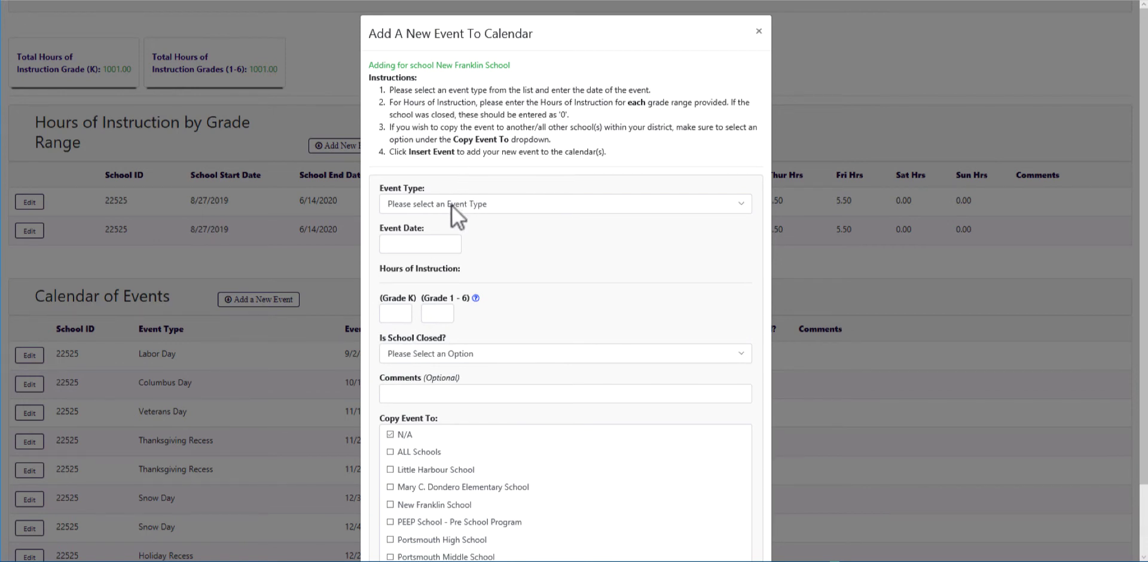
pyautogui.click(451, 206)
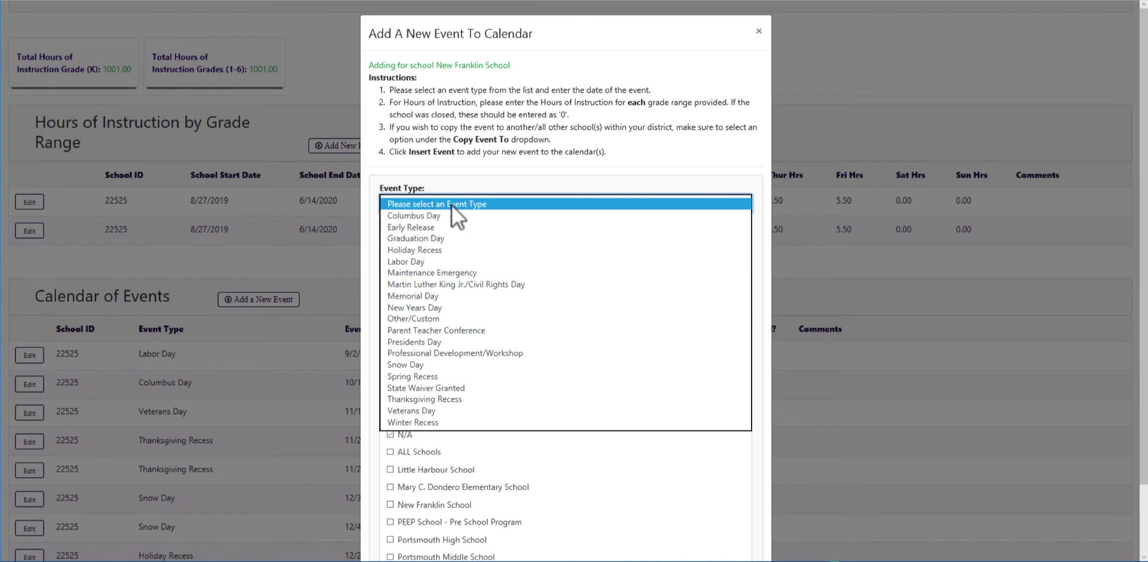
pyautogui.click(448, 353)
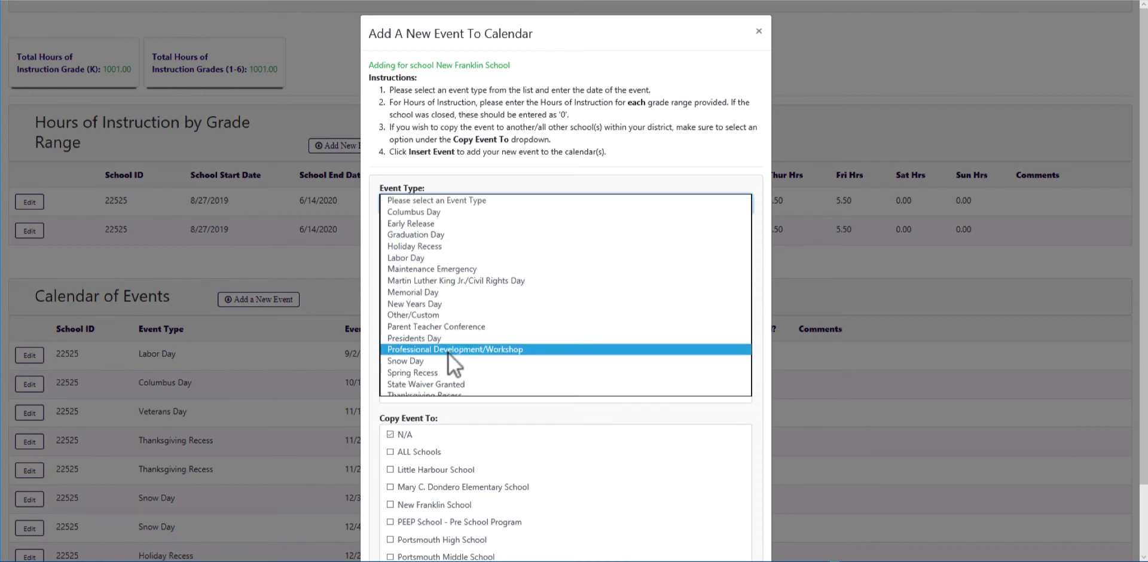
pyautogui.click(392, 249)
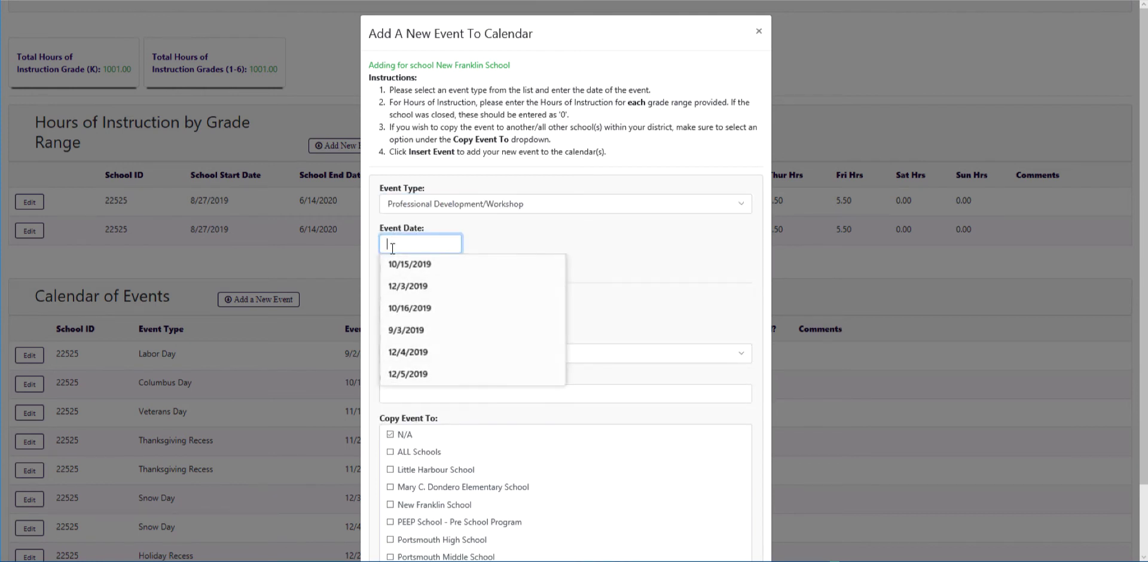
pyautogui.click(422, 263)
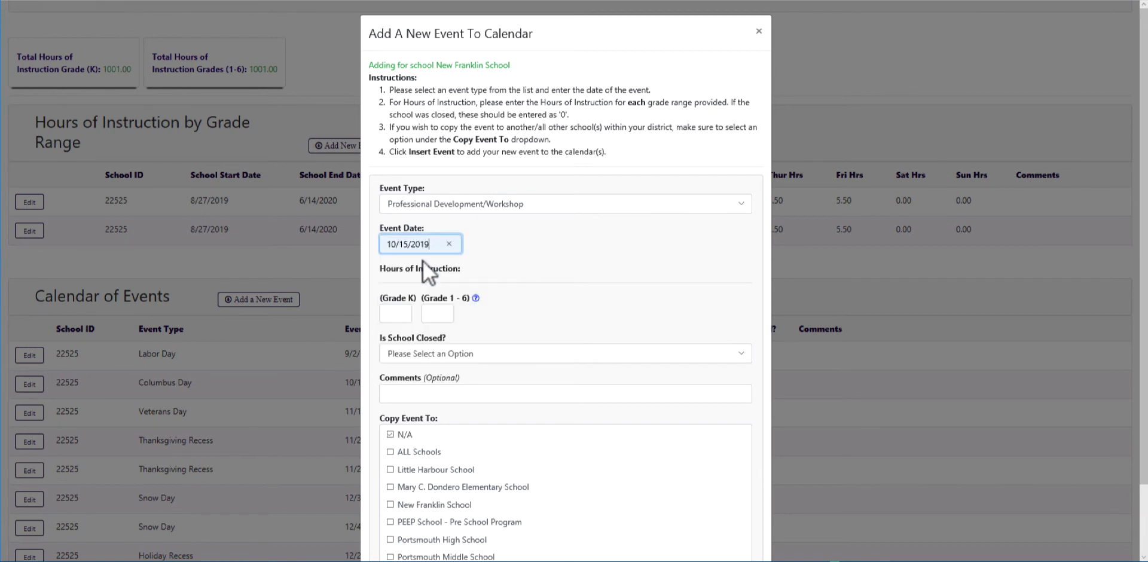
# Set the hours of instruction to 3 for Grade K and 3 for Grade 1 - 6, with school closed set to No.
pyautogui.click(392, 315)
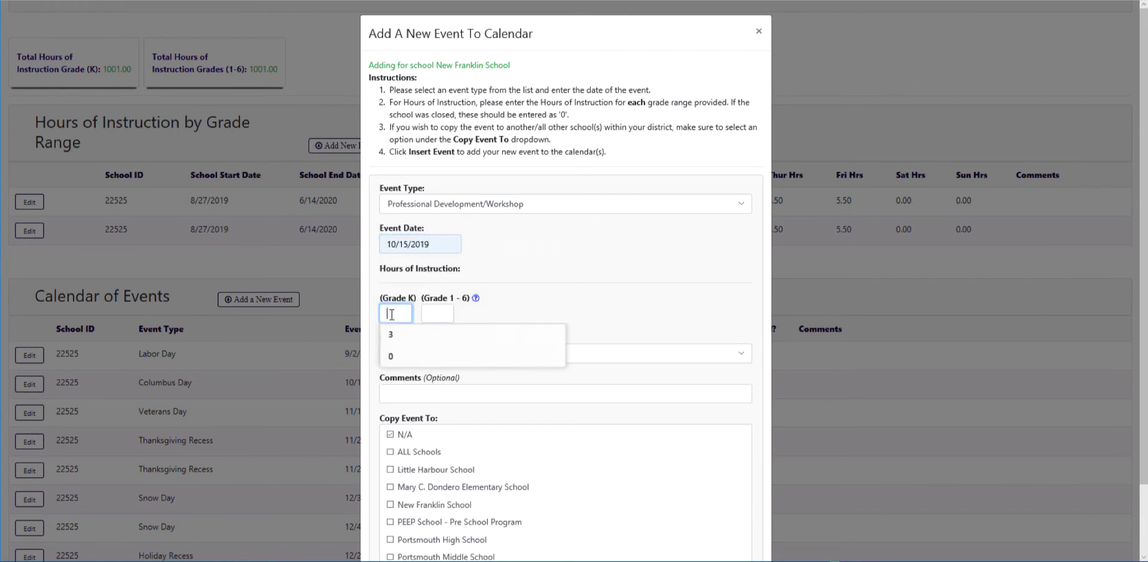
pyautogui.write('3')
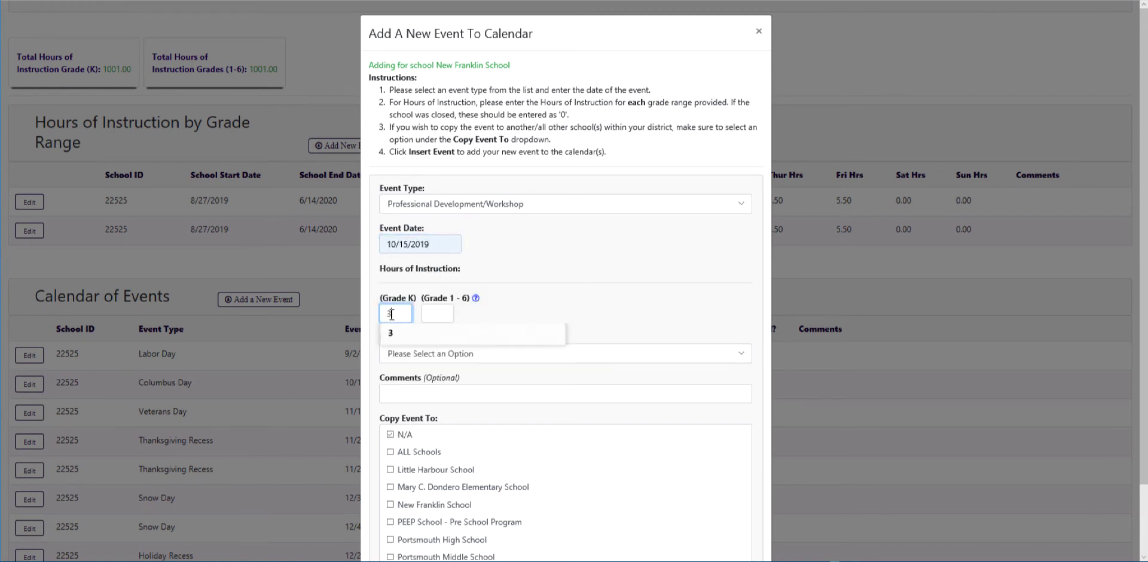
pyautogui.click(446, 314)
pyautogui.write('3')
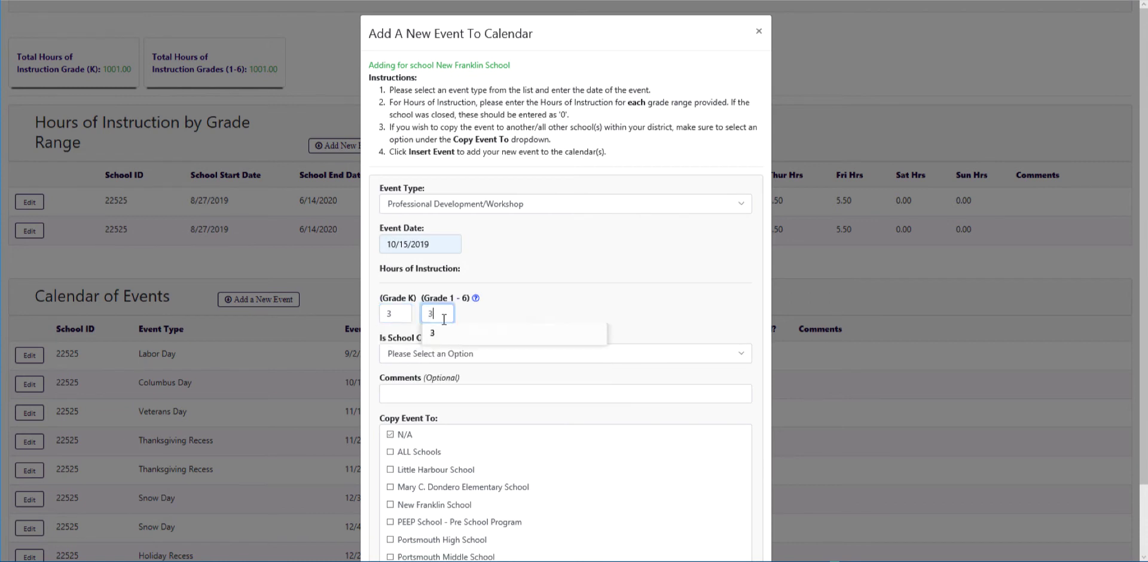
pyautogui.click(389, 351)
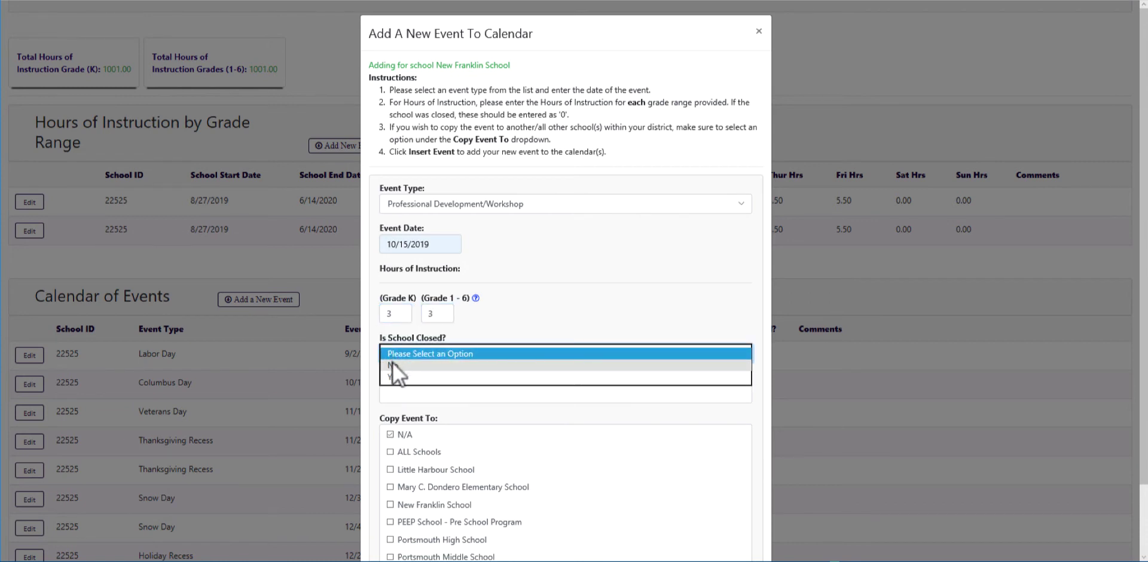
pyautogui.click(393, 364)
pyautogui.click(403, 394)
pyautogui.write('students enr')
pyautogui.press('BackSpace')
pyautogui.press('BackSpace')
pyautogui.press('BackSpace')
pyautogui.press('BackSpace')
pyautogui.press('BackSpace')
pyautogui.press('BackSpace')
pyautogui.press('BackSpace')
pyautogui.press('BackSpace')
pyautogui.press('BackSpace')
pyautogui.press('BackSpace')
pyautogui.press('BackSpace')
pyautogui.press('BackSpace')
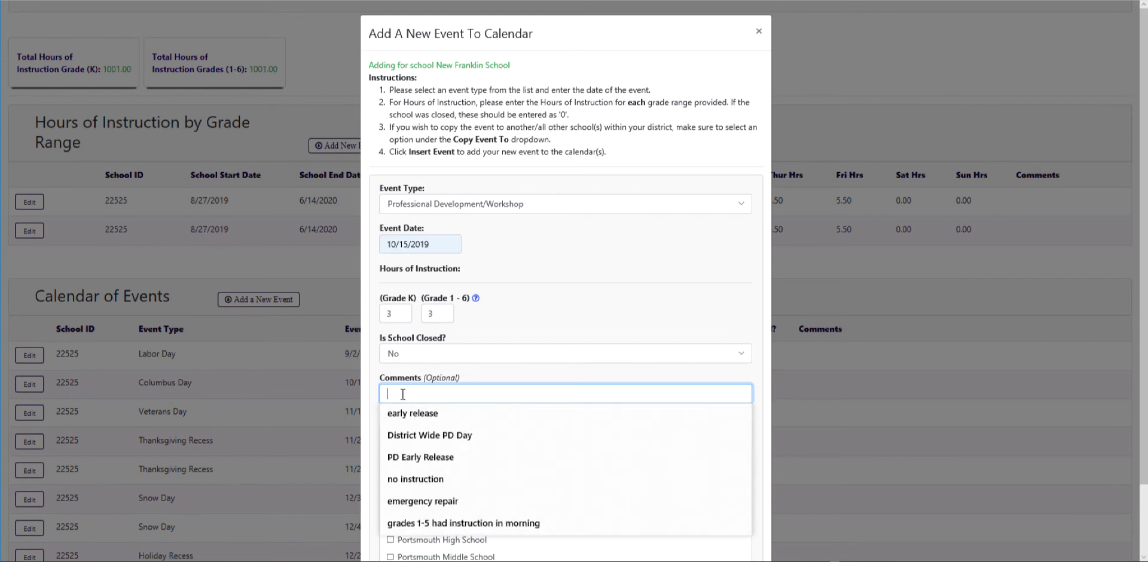
# Enter the comment "instruction in morning" and insert the event with New Franklin School selected as the copy target.
pyautogui.write('ins')
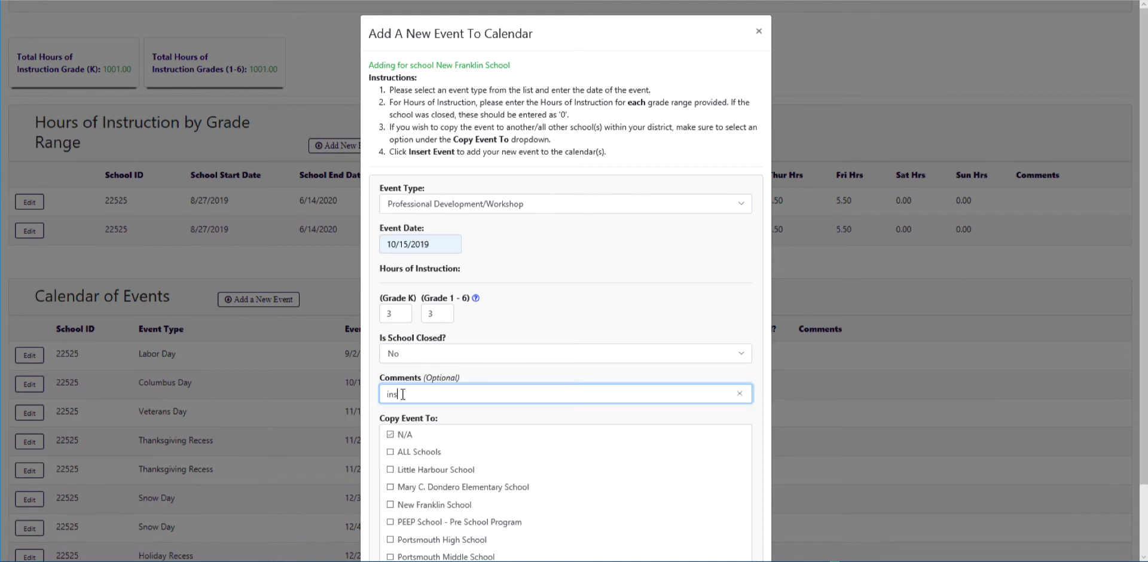
pyautogui.write('truction in morning')
pyautogui.click(386, 500)
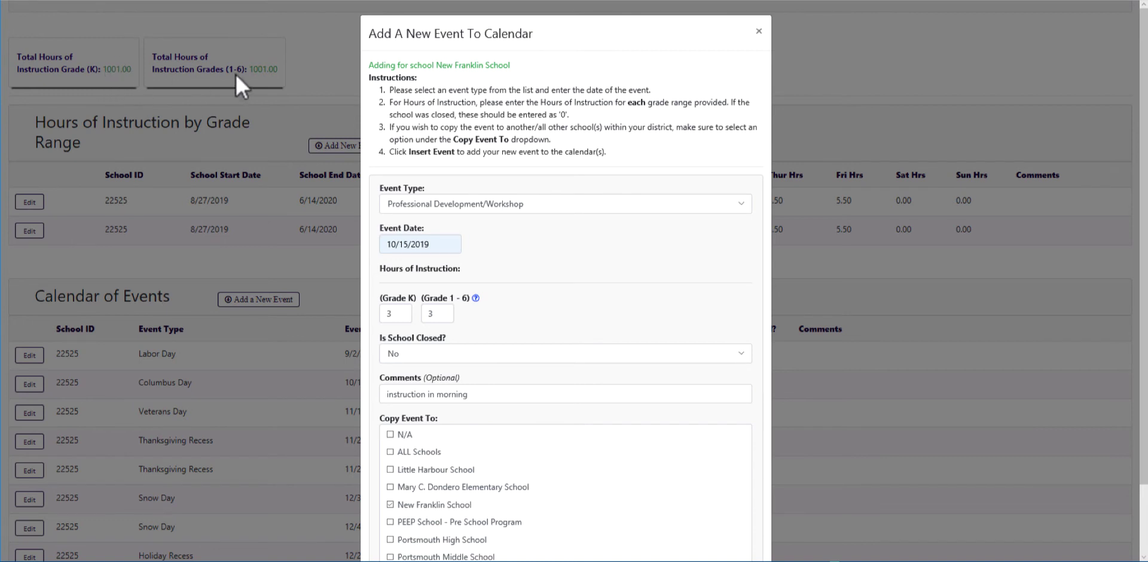
pyautogui.scroll(-2, 529, 311)
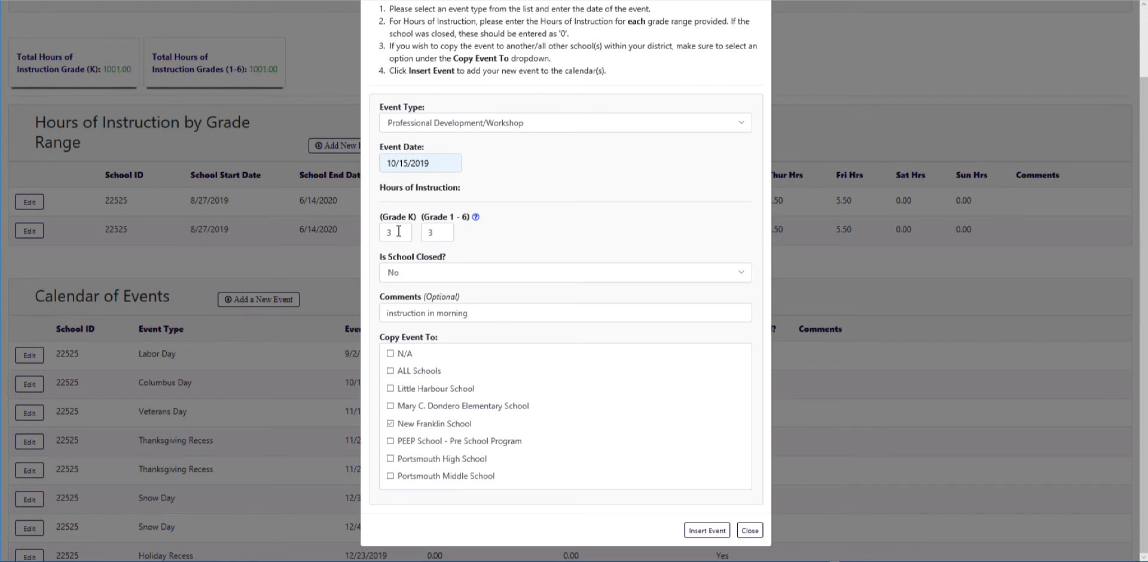
pyautogui.click(694, 528)
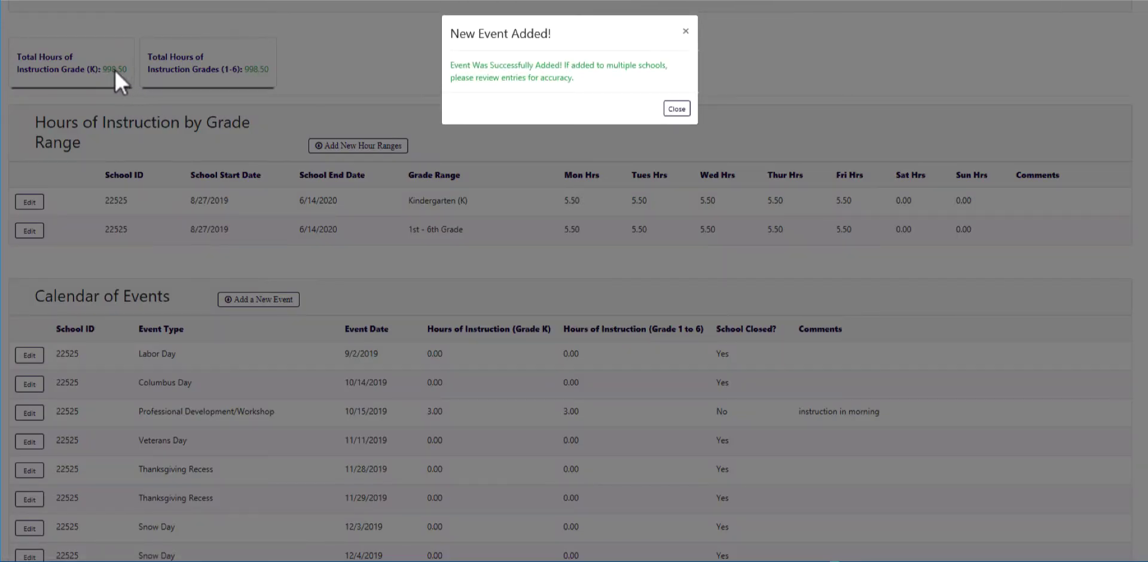
pyautogui.click(675, 109)
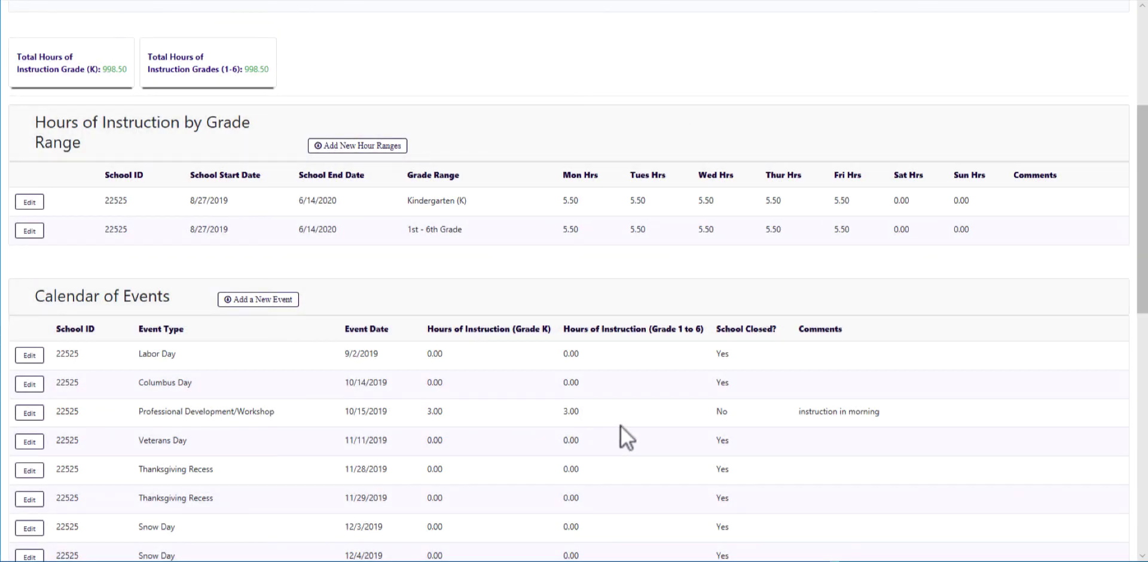
# Start a new event for New Franklin School with type Parent Teacher Conference and date 10/16/2019.
pyautogui.click(250, 300)
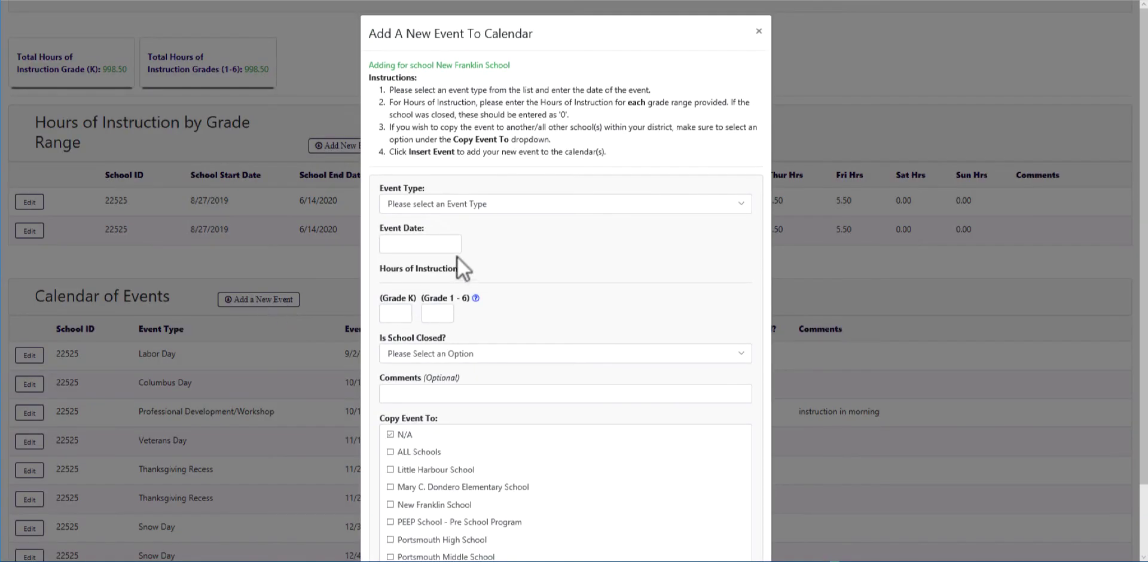
pyautogui.click(431, 203)
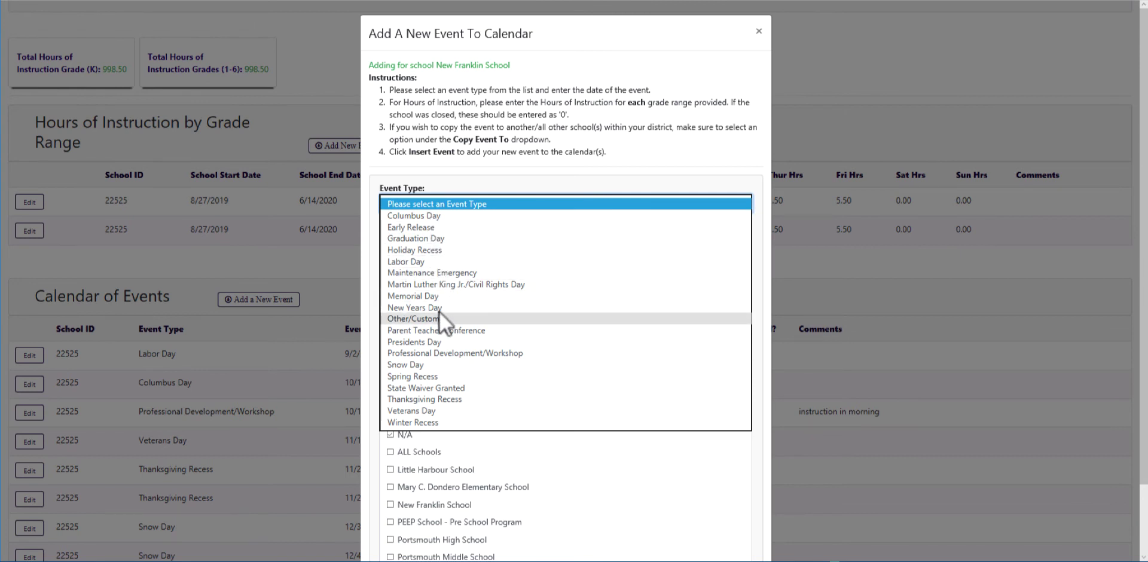
pyautogui.click(442, 330)
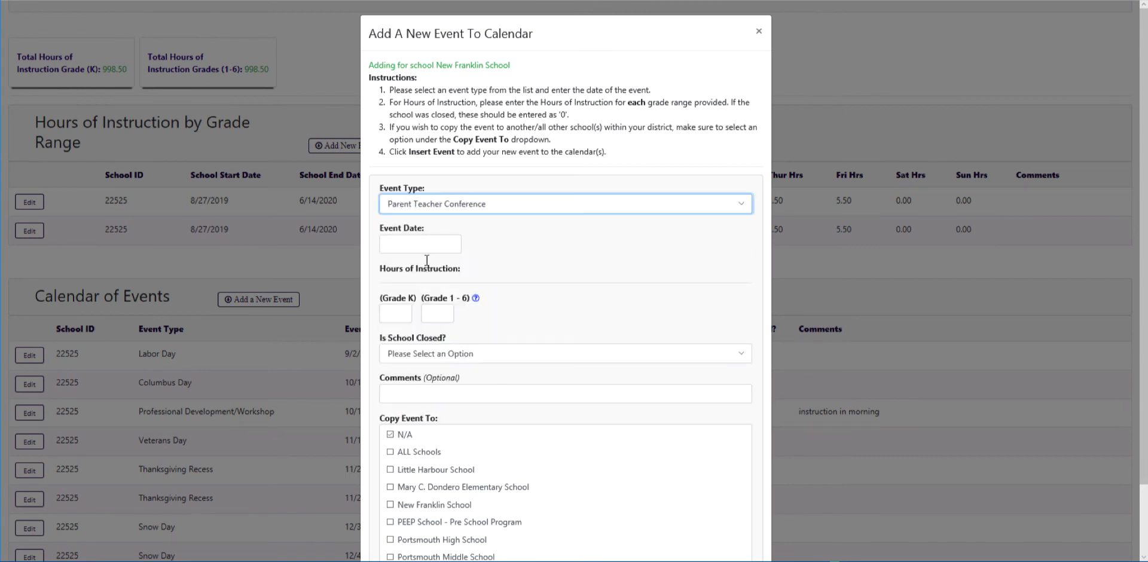
pyautogui.click(409, 239)
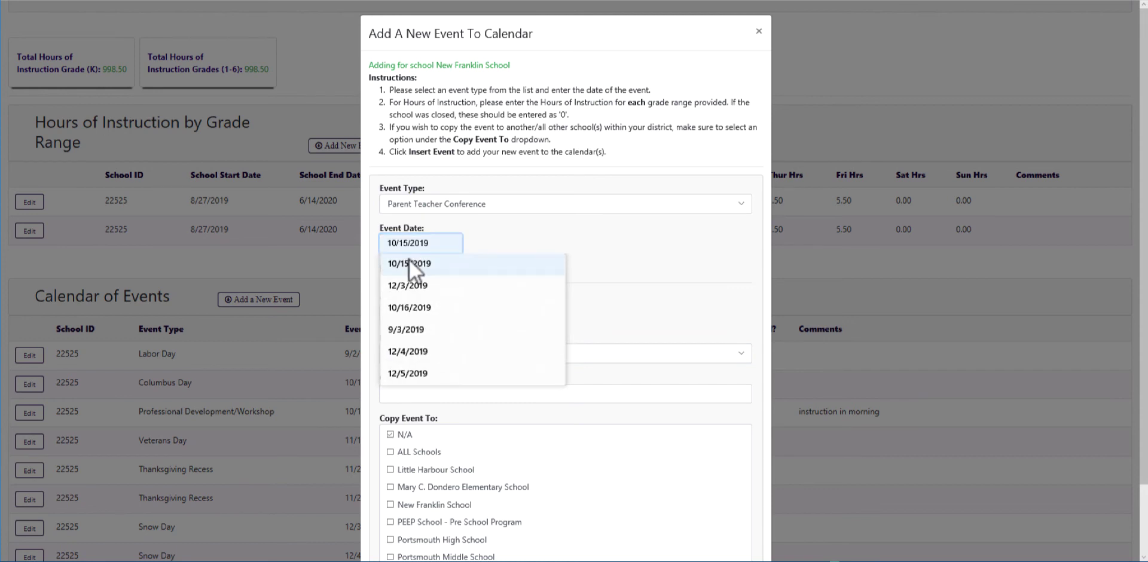
pyautogui.click(409, 264)
pyautogui.click(409, 243)
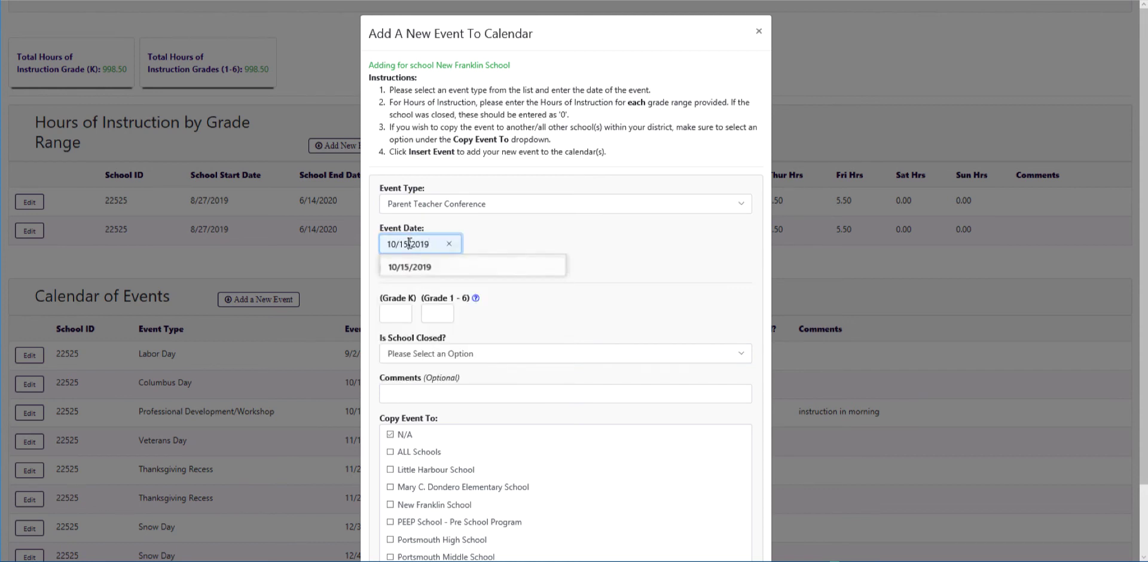
pyautogui.press('BackSpace')
pyautogui.write('6')
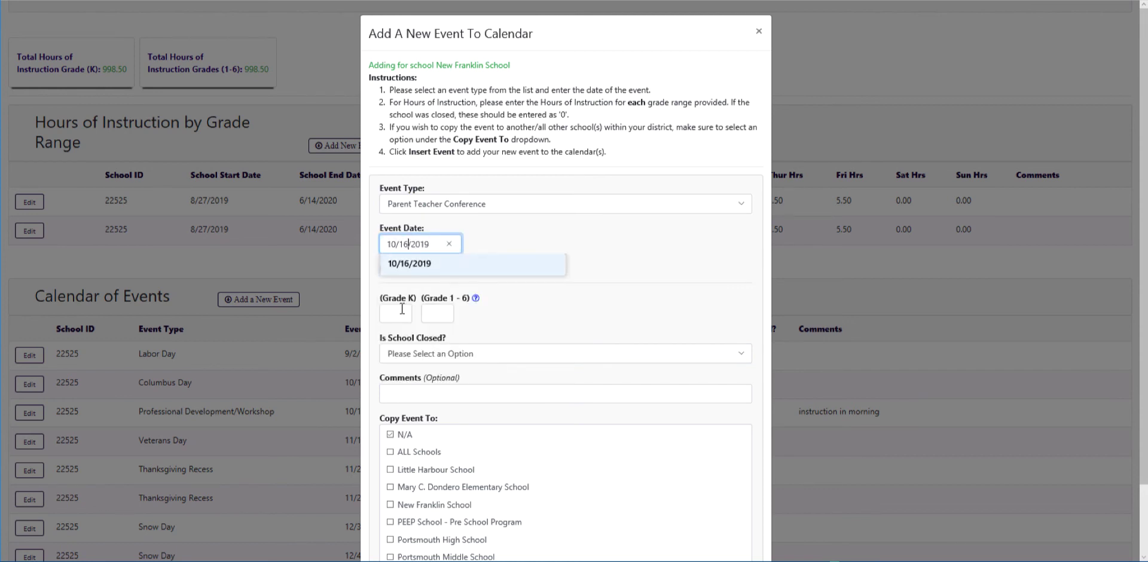
# Set the event's hours of instruction to 0 for Grade K and 0 for Grade 1 - 6, with school closed set to Yes.
pyautogui.click(395, 312)
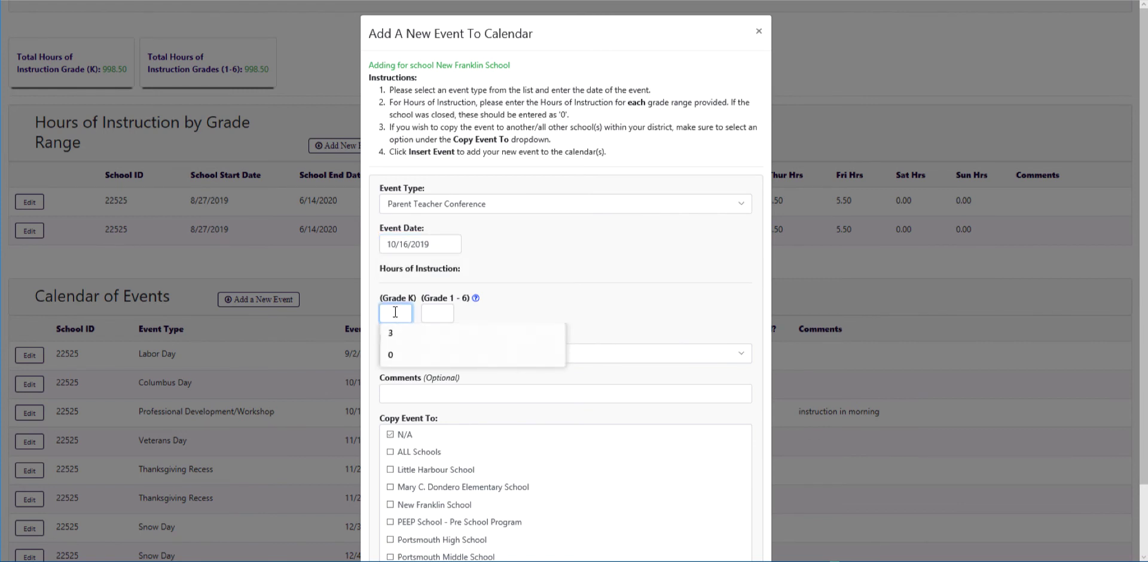
pyautogui.write('0')
pyautogui.press('Tab')
pyautogui.write('0')
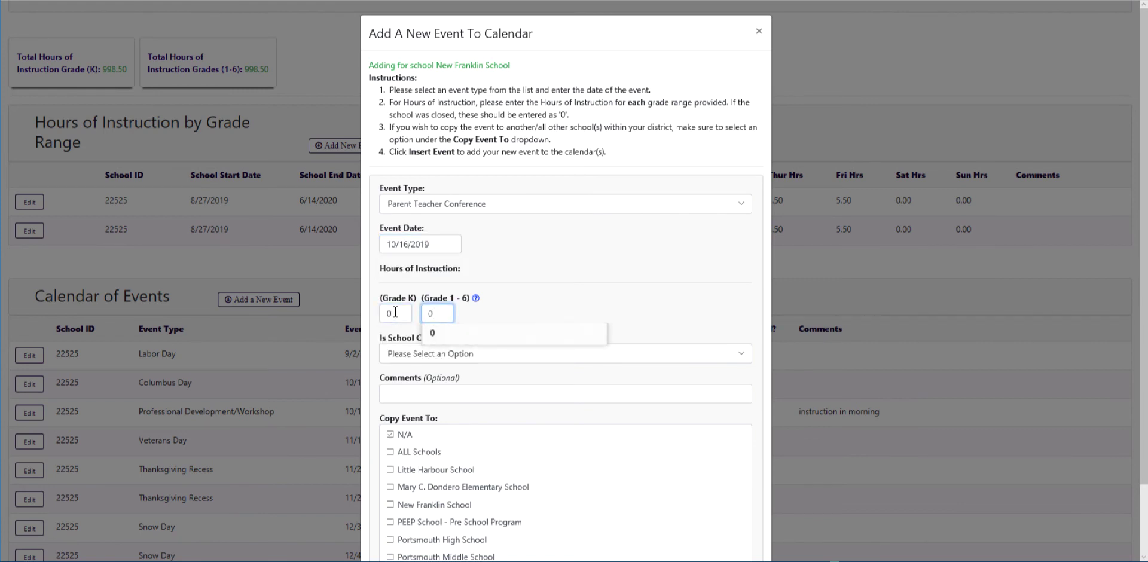
pyautogui.click(398, 361)
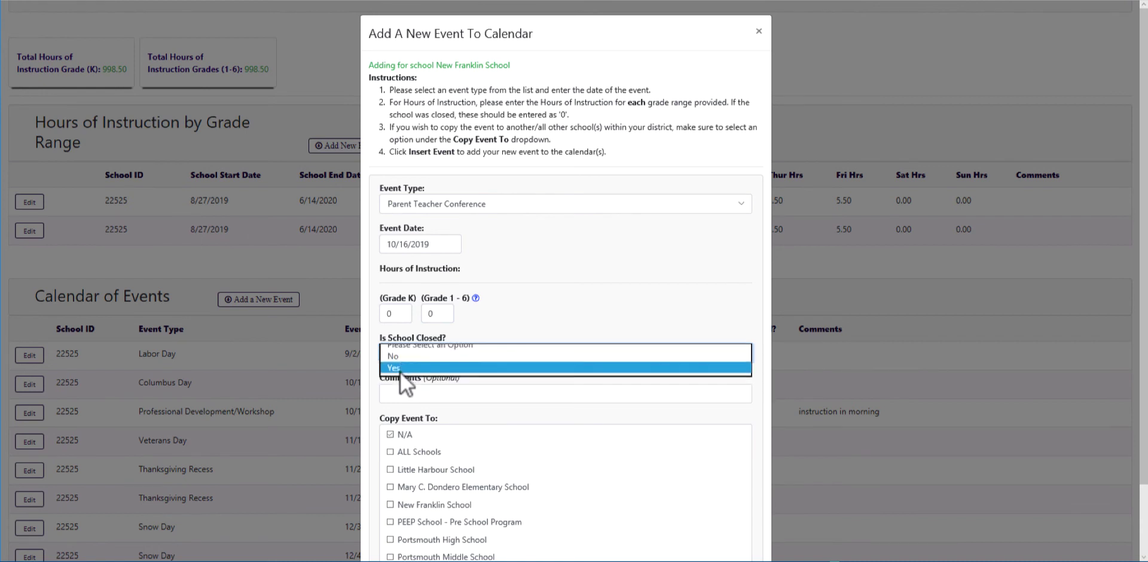
pyautogui.click(400, 368)
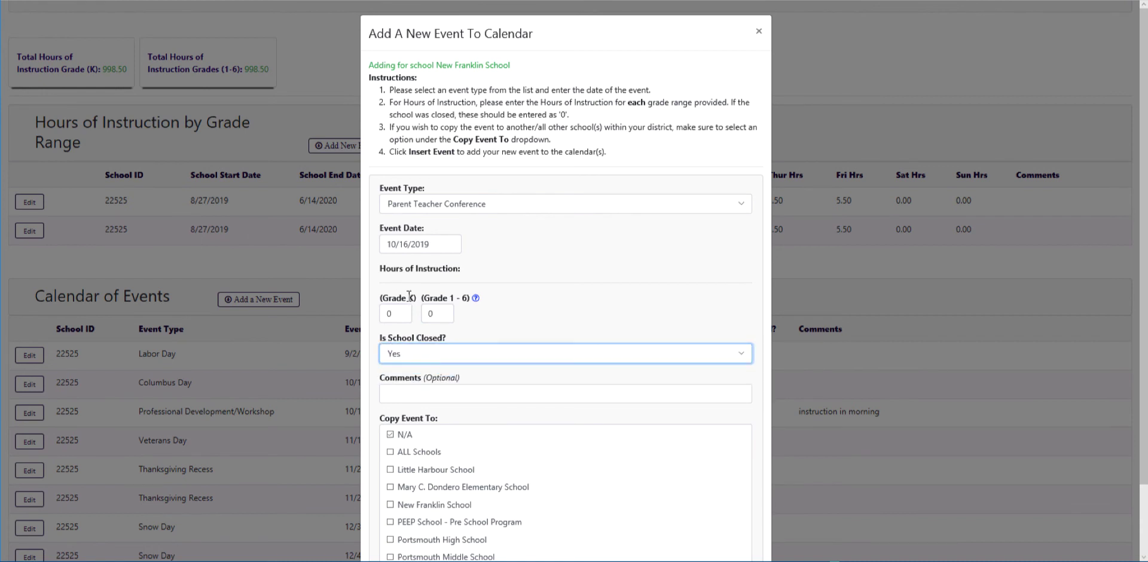
# Add the comment "Parent Conf" and insert the event with only New Franklin School selected as the copy target.
pyautogui.click(415, 394)
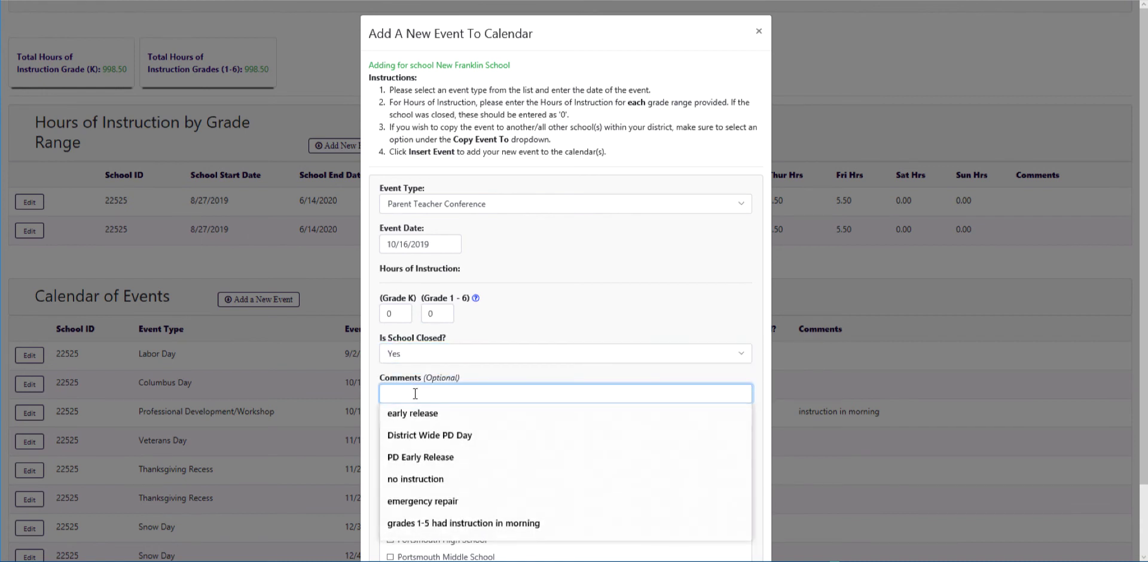
pyautogui.write('Parent')
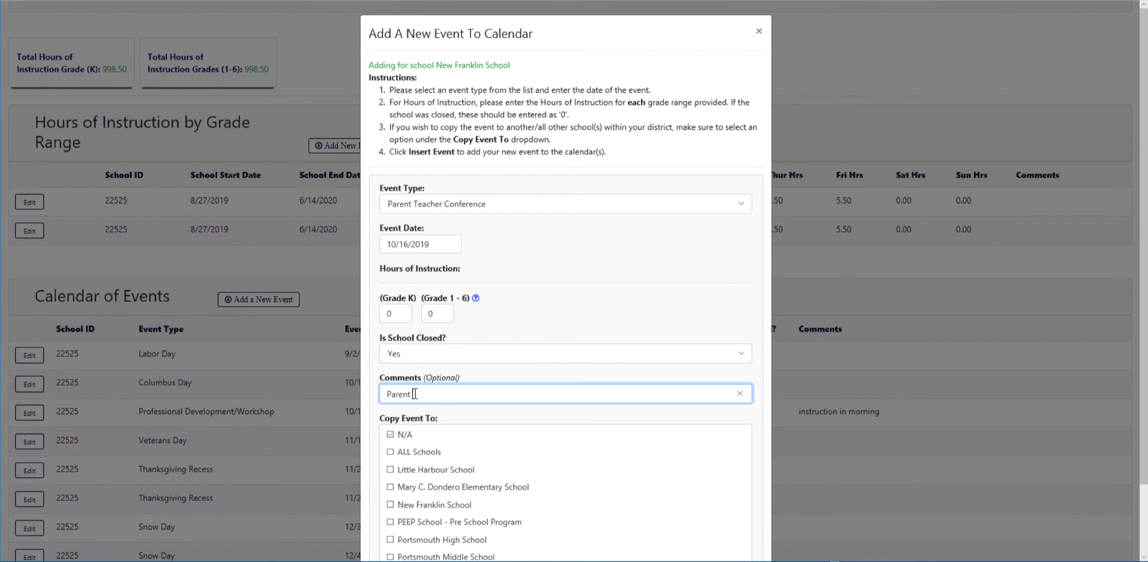
pyautogui.write(' Conf')
pyautogui.click(389, 499)
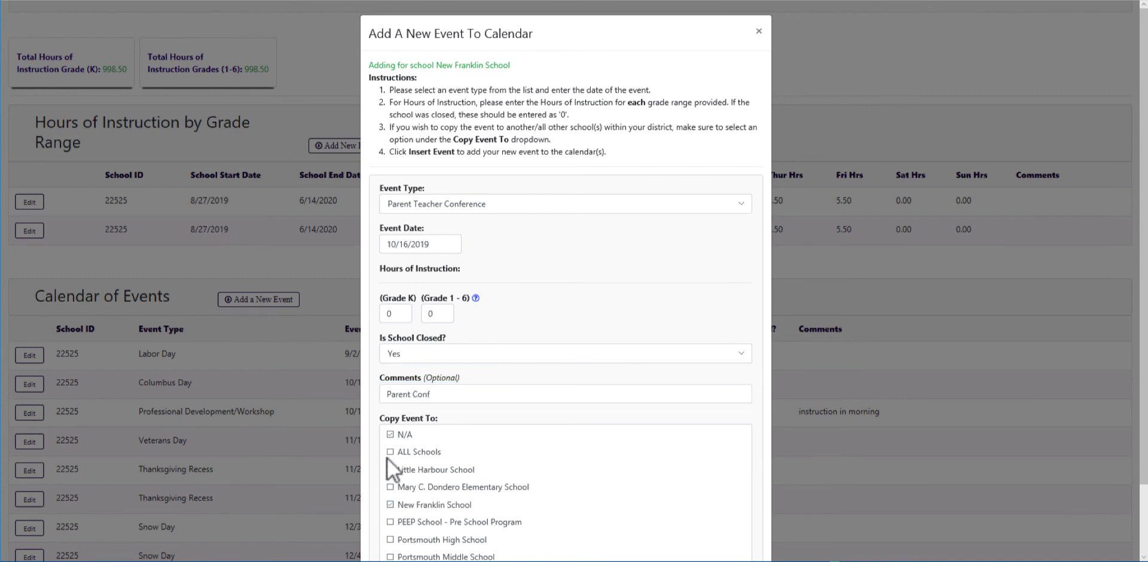
pyautogui.click(389, 434)
pyautogui.scroll(-2, 554, 392)
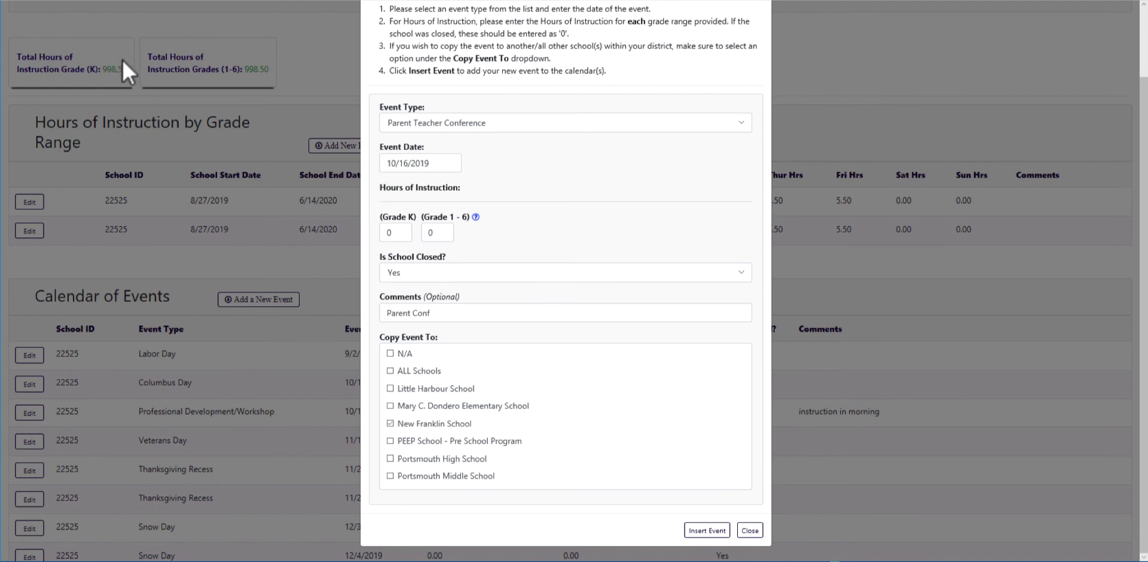
pyautogui.click(699, 530)
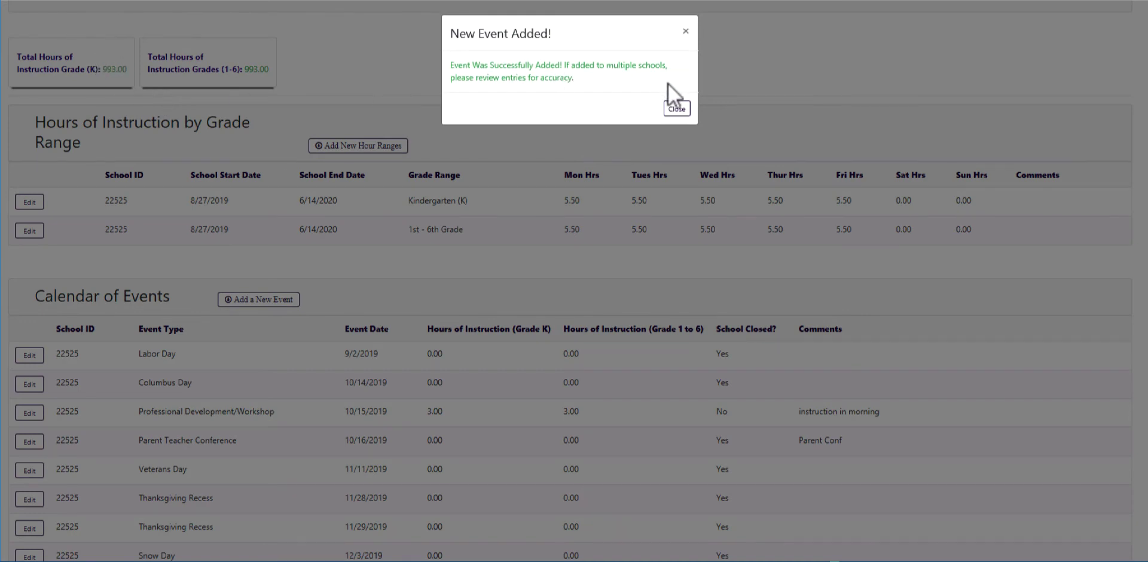
pyautogui.click(676, 109)
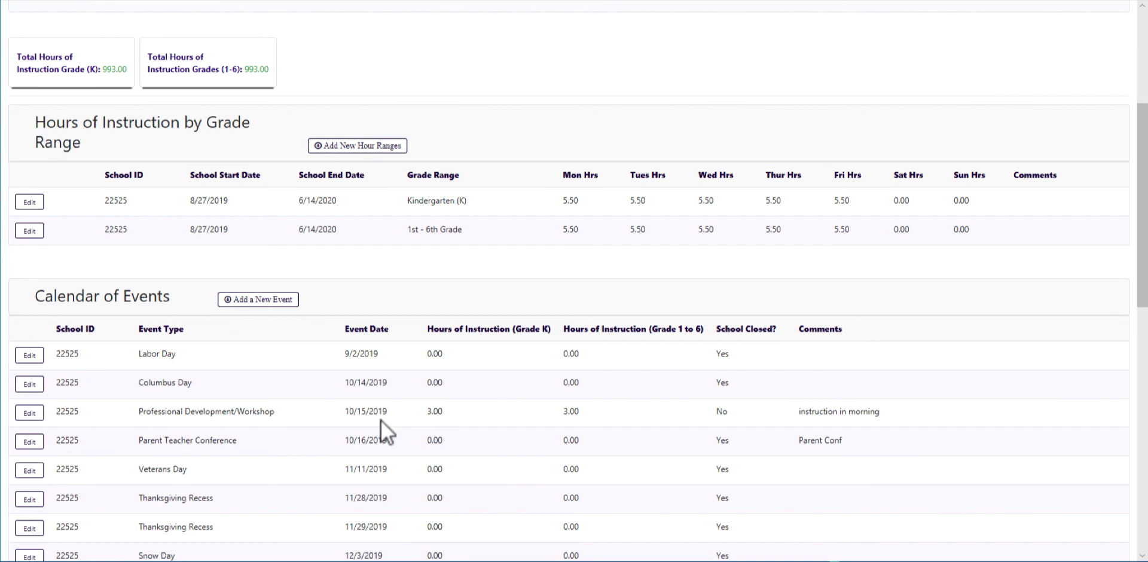
pyautogui.scroll(5, 381, 421)
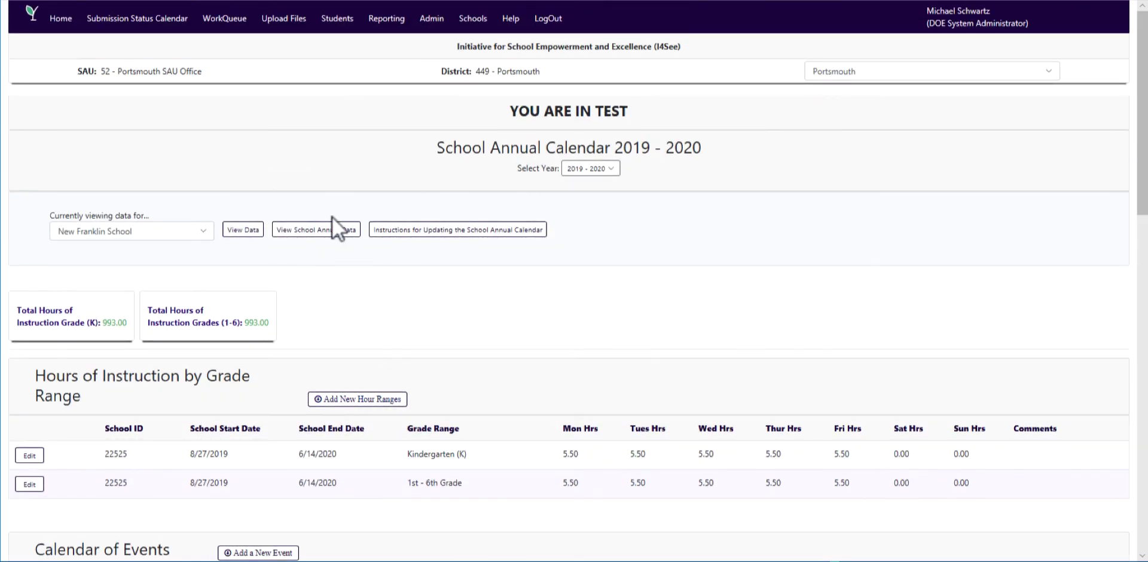
pyautogui.scroll(-6, 183, 392)
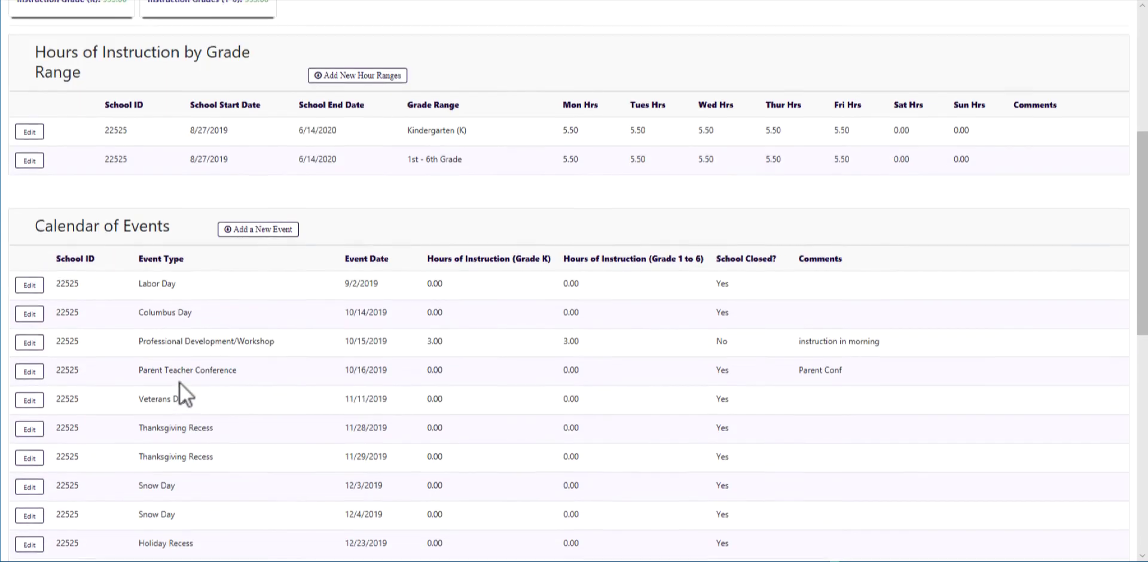
pyautogui.scroll(-2, 180, 382)
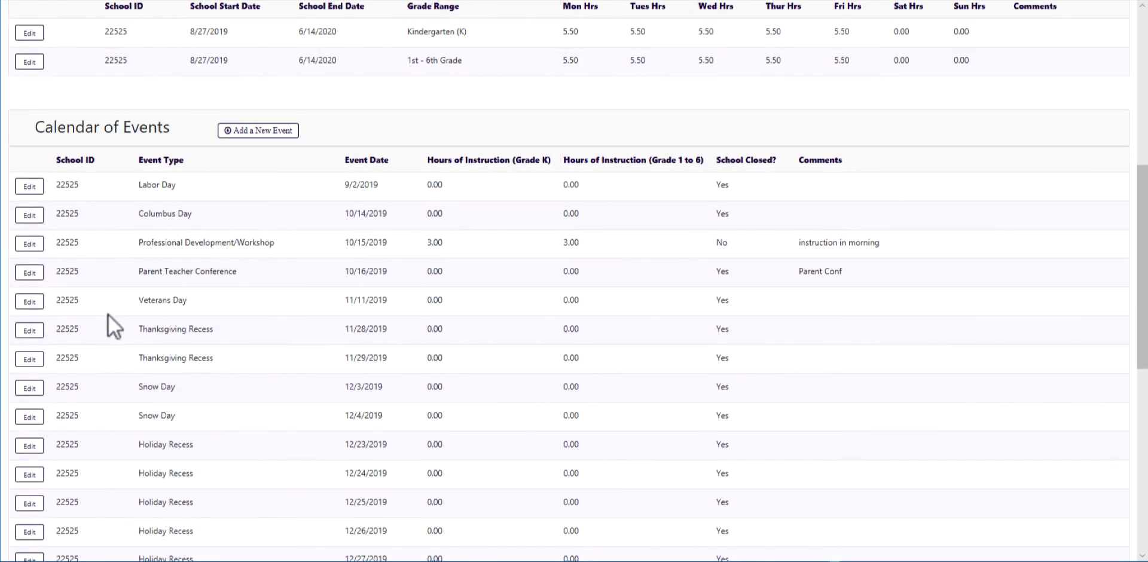
pyautogui.click(24, 245)
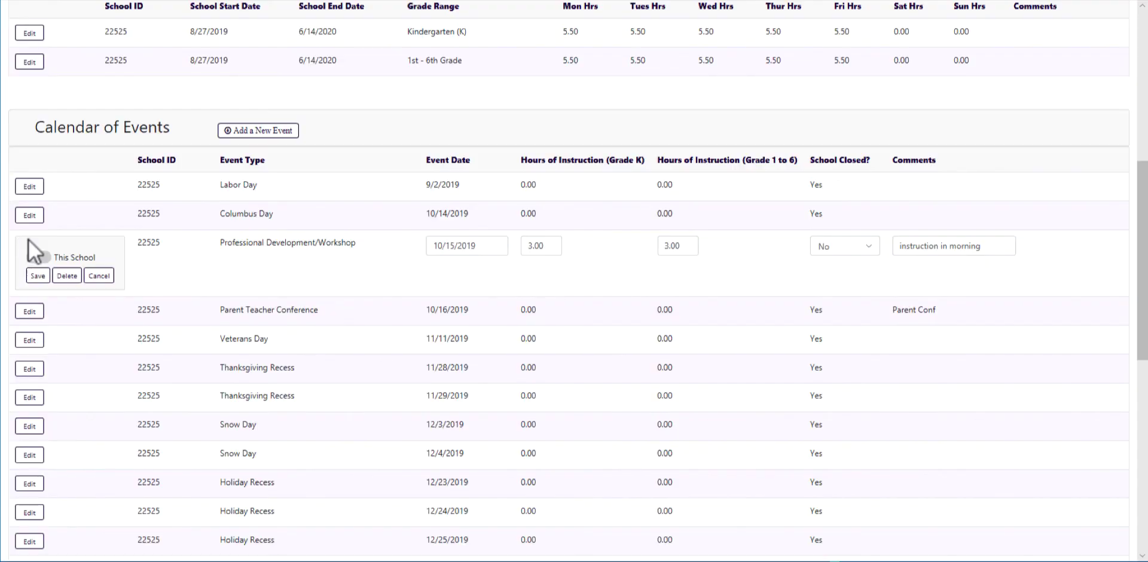
pyautogui.click(65, 277)
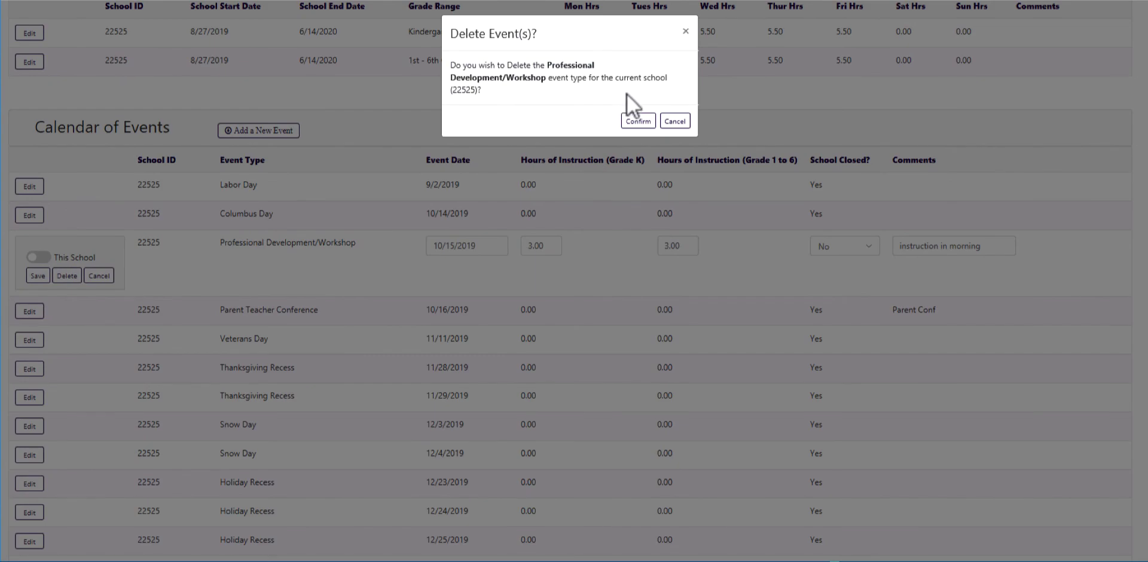
pyautogui.click(635, 121)
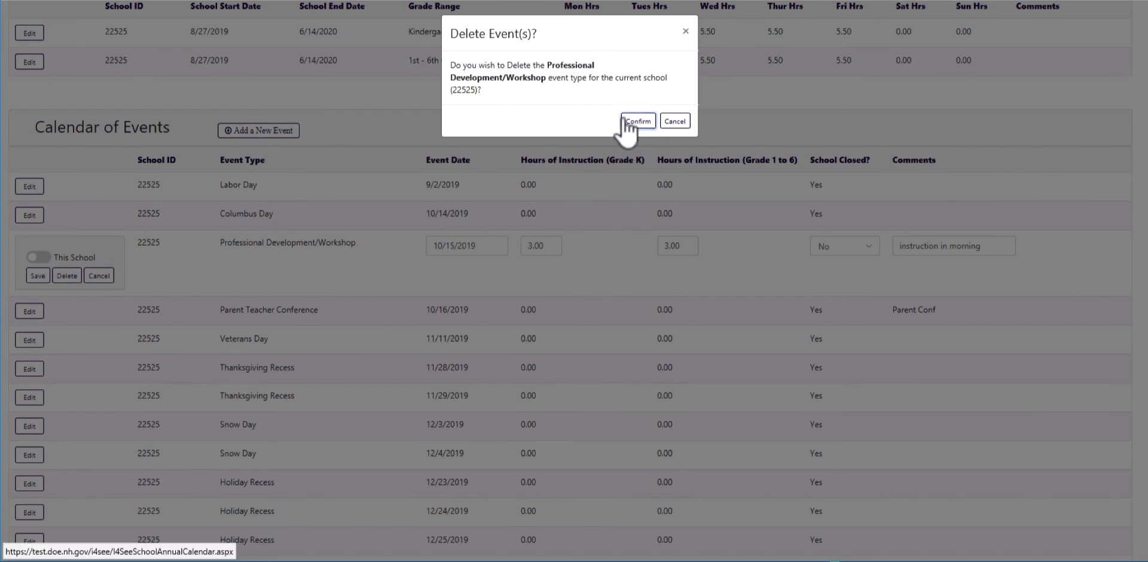
pyautogui.scroll(4, 403, 144)
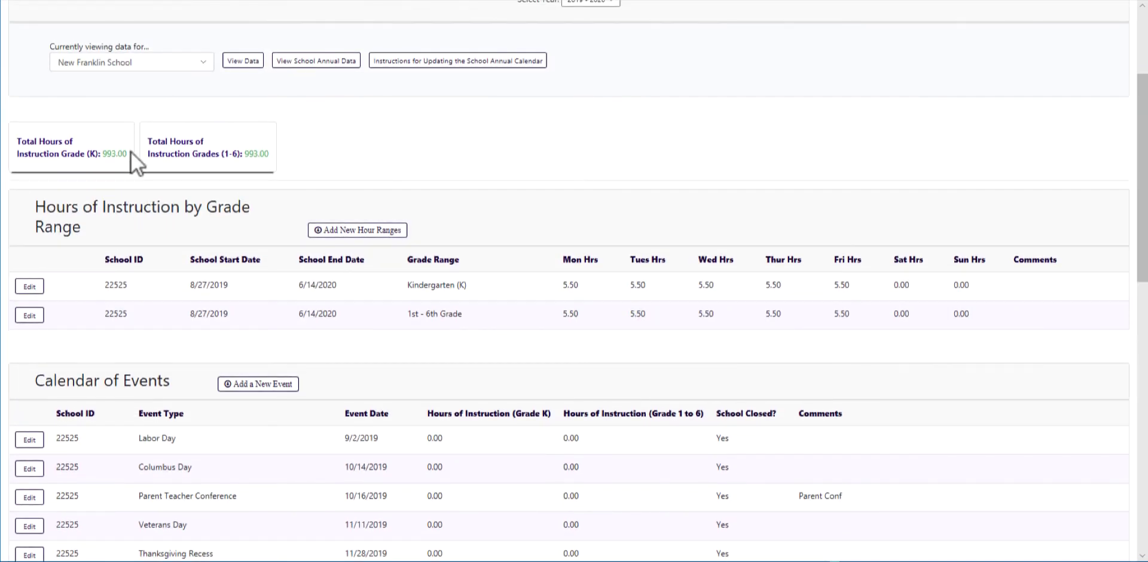
pyautogui.scroll(-3, 435, 192)
pyautogui.scroll(6, 436, 192)
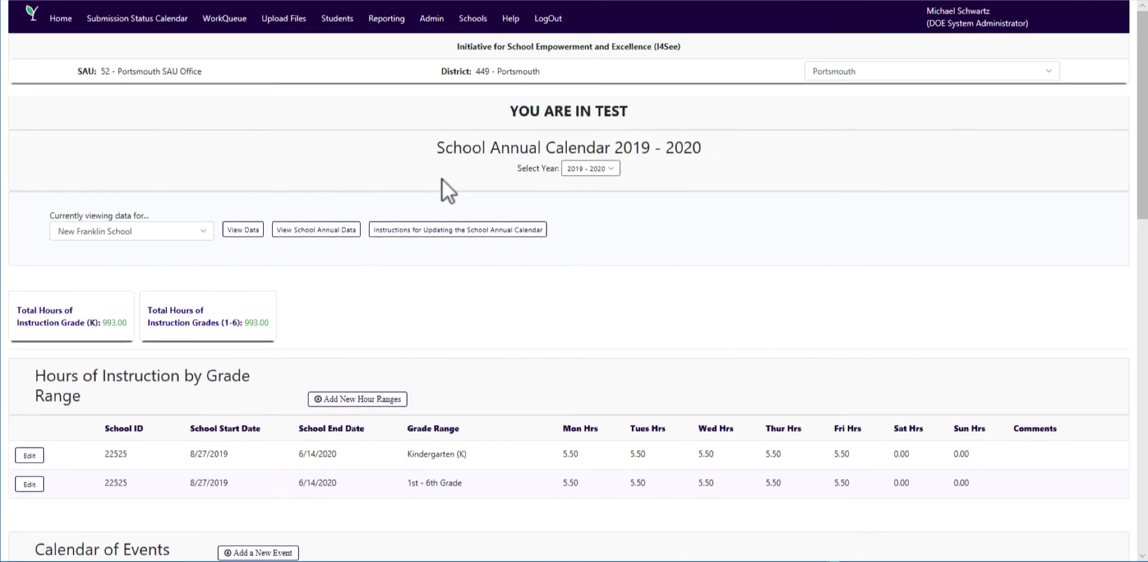
pyautogui.click(315, 235)
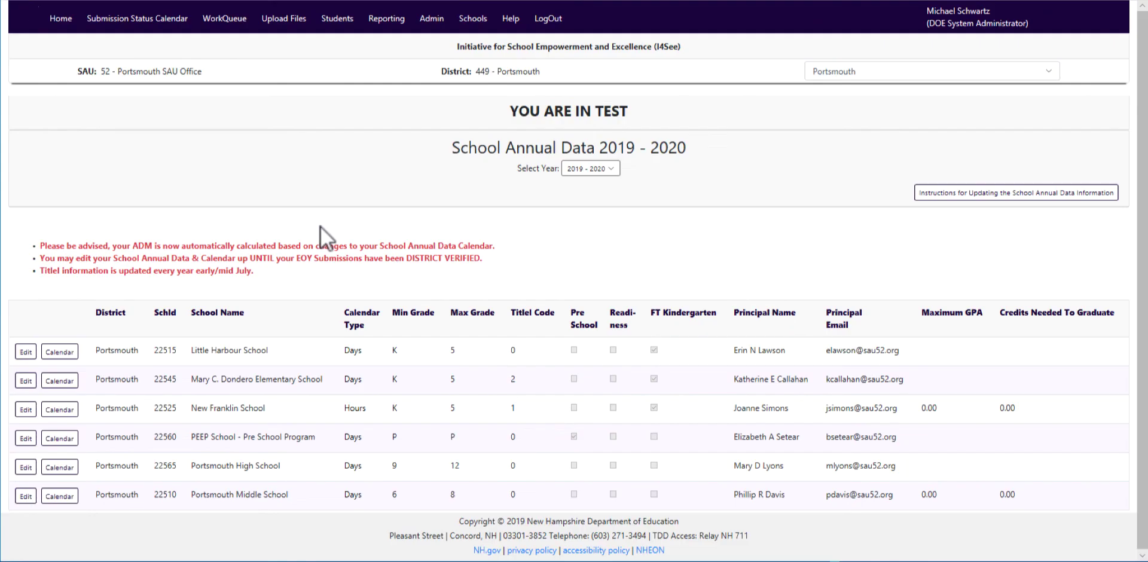